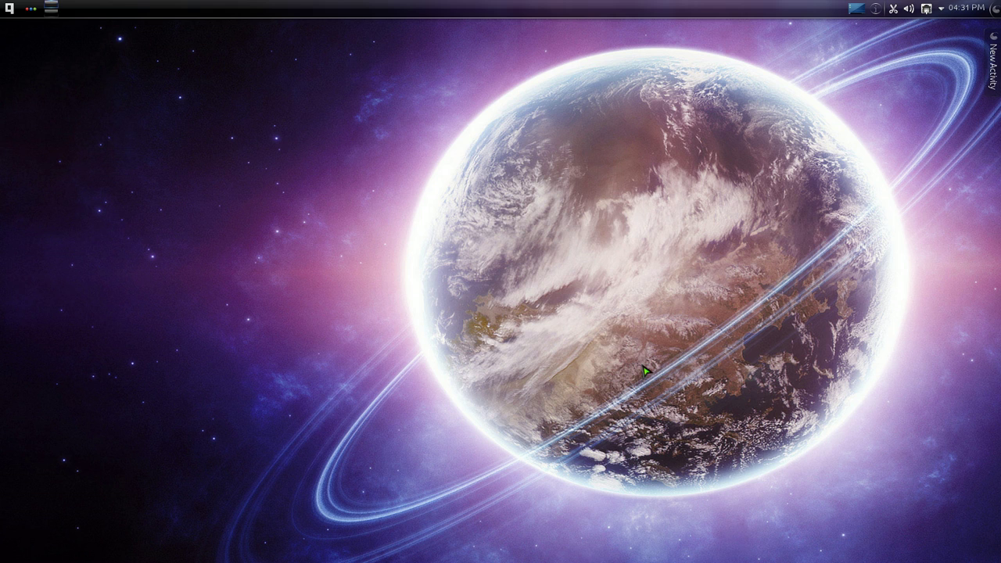
# Add an empty panel to the desktop and move it to the left screen edge.
pyautogui.rightClick(357, 162)
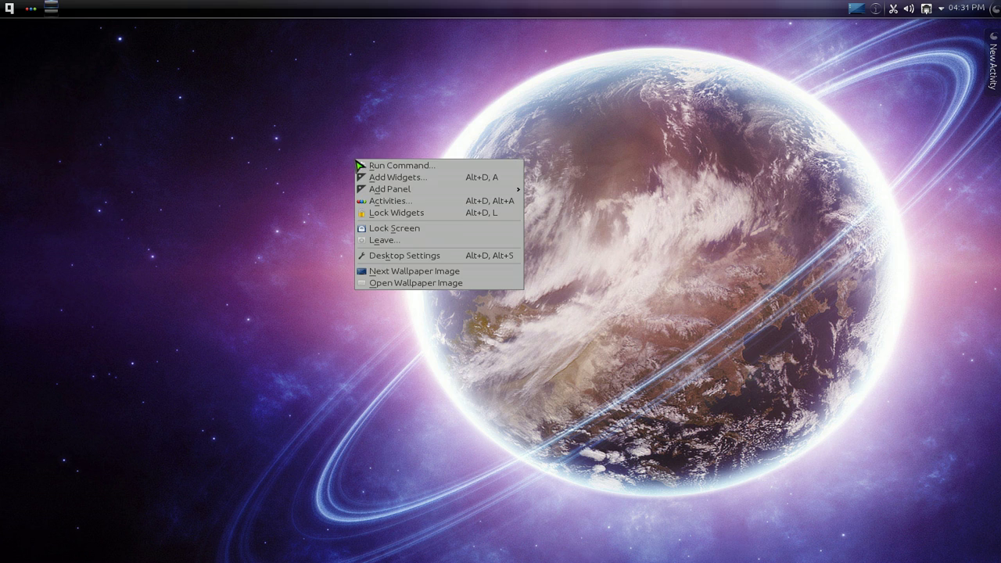
pyautogui.moveTo(376, 198)
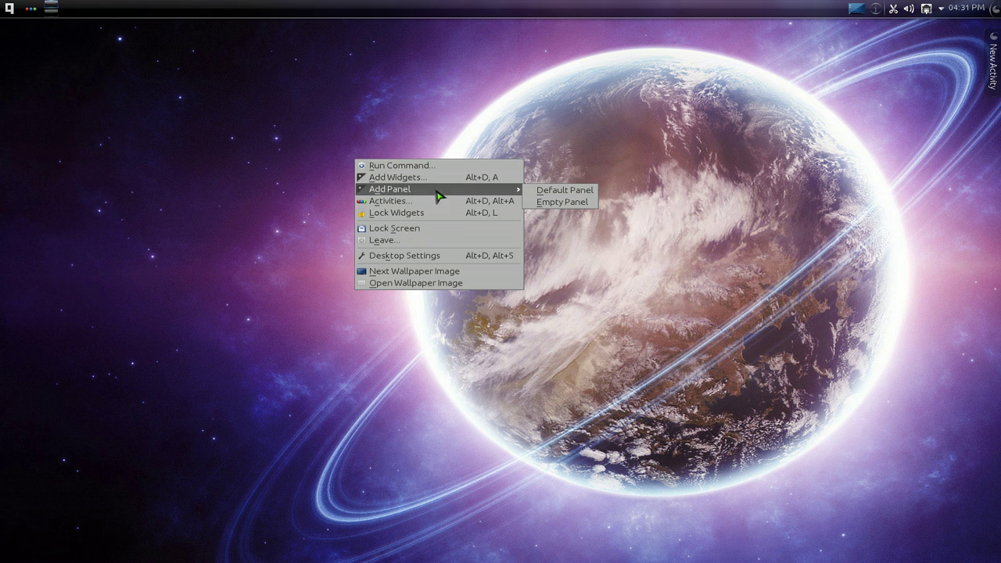
pyautogui.click(559, 204)
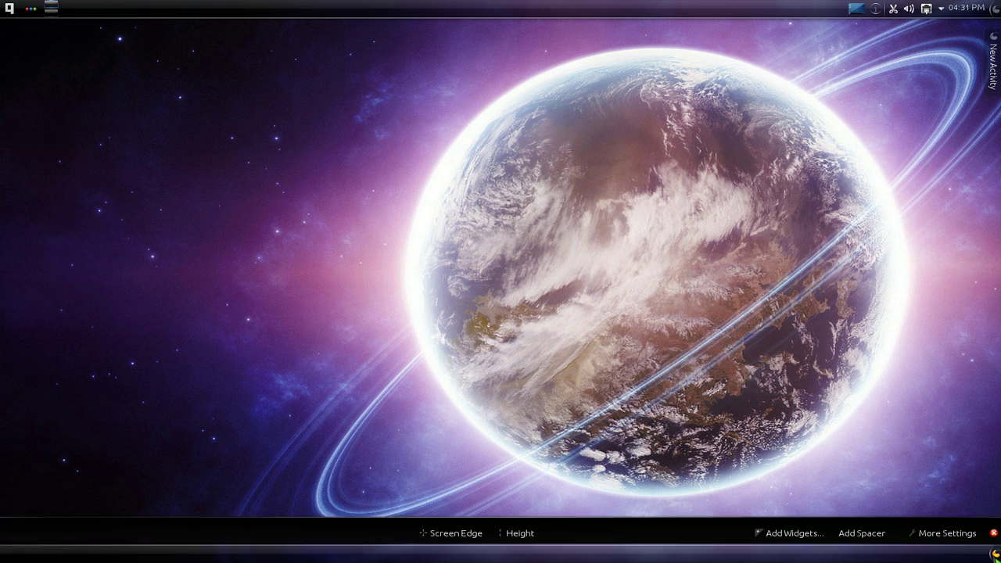
pyautogui.moveTo(453, 516); pyautogui.dragTo(4, 436)
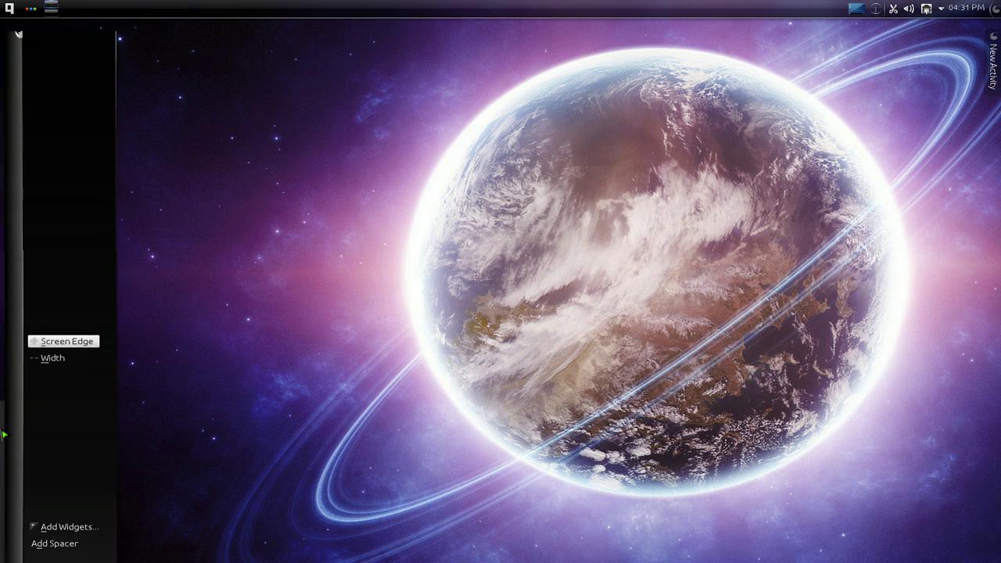
pyautogui.click(127, 435)
# Adjust the new panel's extent along the left screen edge and widen it into a dock.
pyautogui.click(11, 557)
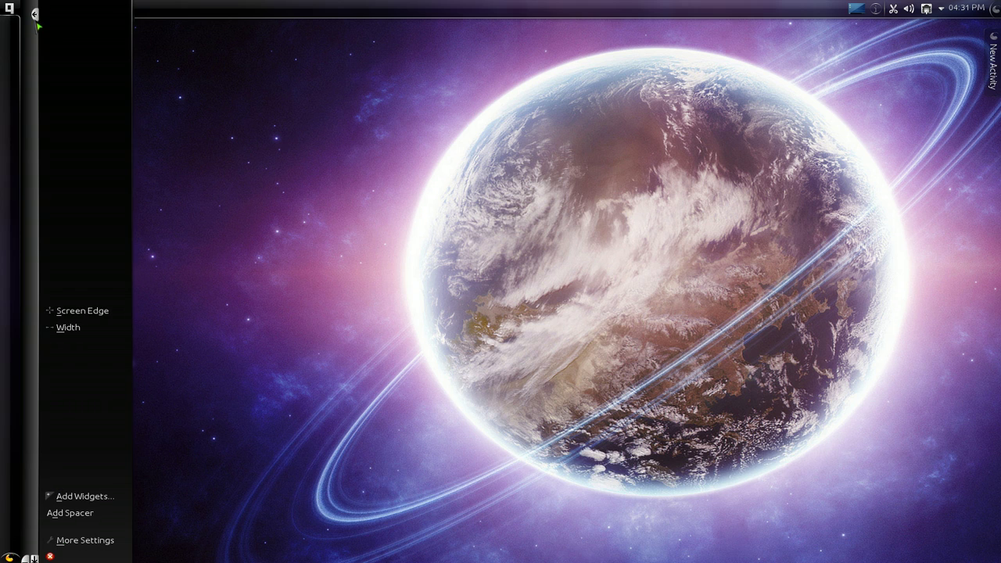
pyautogui.moveTo(38, 23); pyautogui.dragTo(40, 27)
pyautogui.moveTo(61, 345); pyautogui.dragTo(96, 350)
pyautogui.click(339, 271)
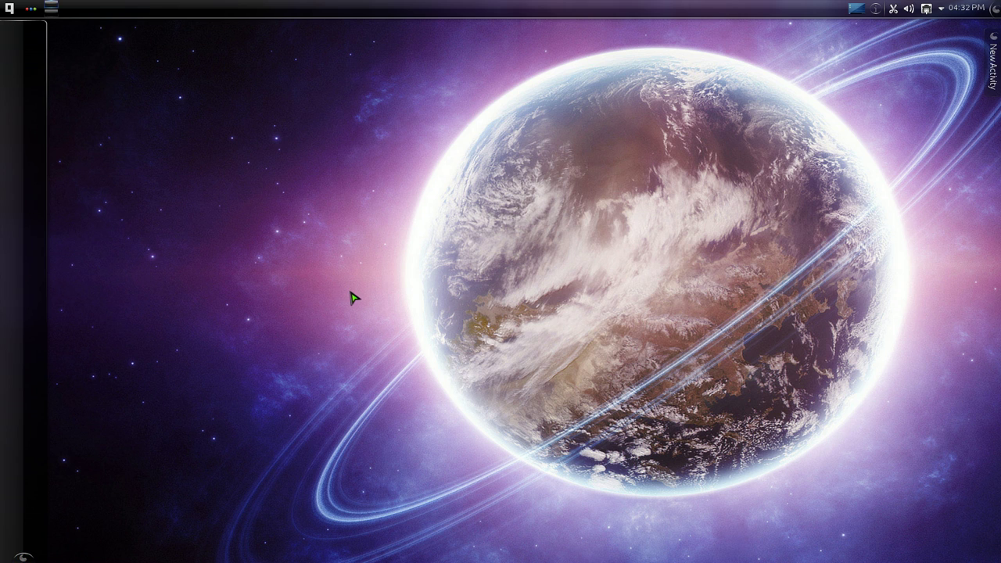
# Find the Icon-Only Task Manager widget and add it to the new vertical panel.
pyautogui.rightClick(12, 147)
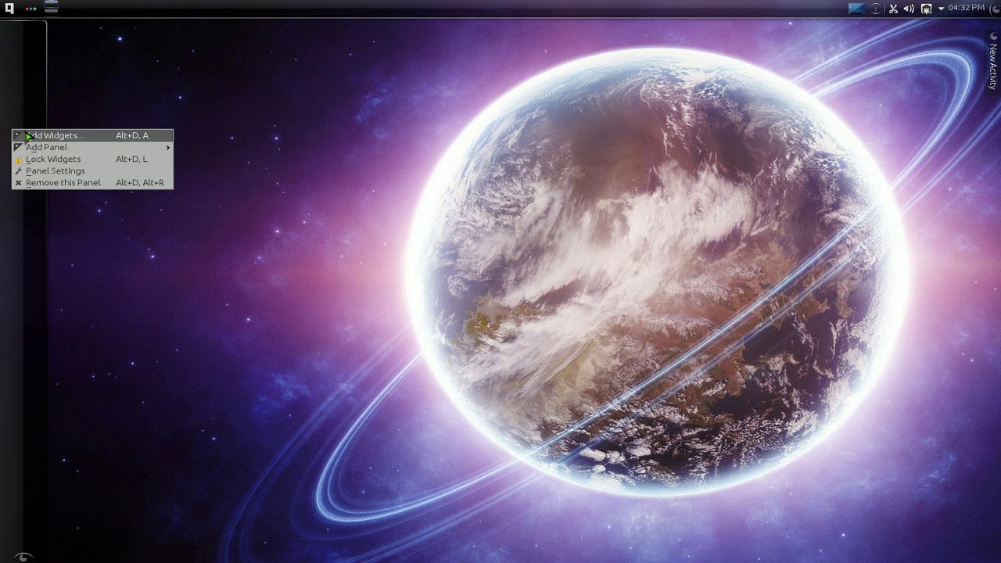
pyautogui.click(47, 135)
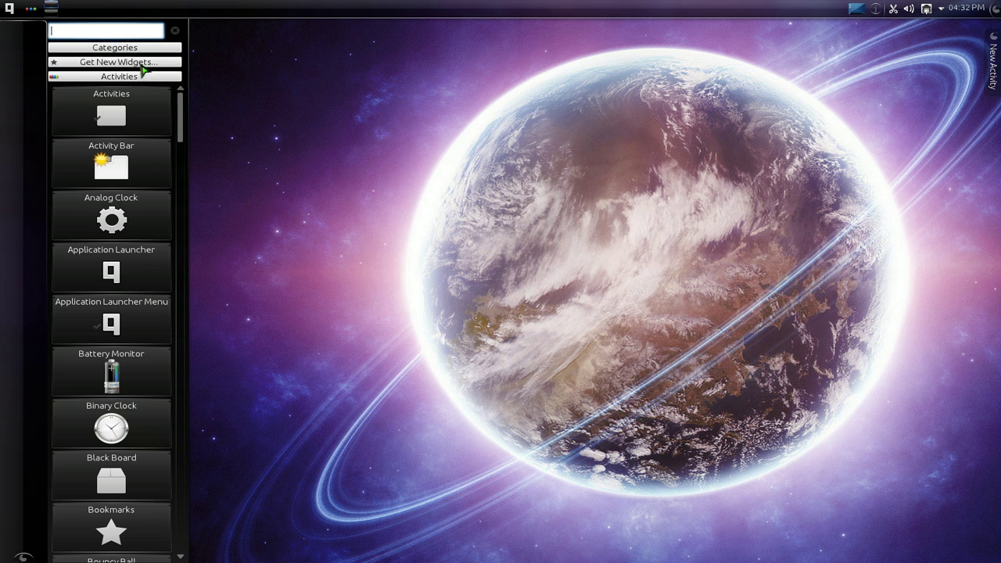
pyautogui.write('icon')
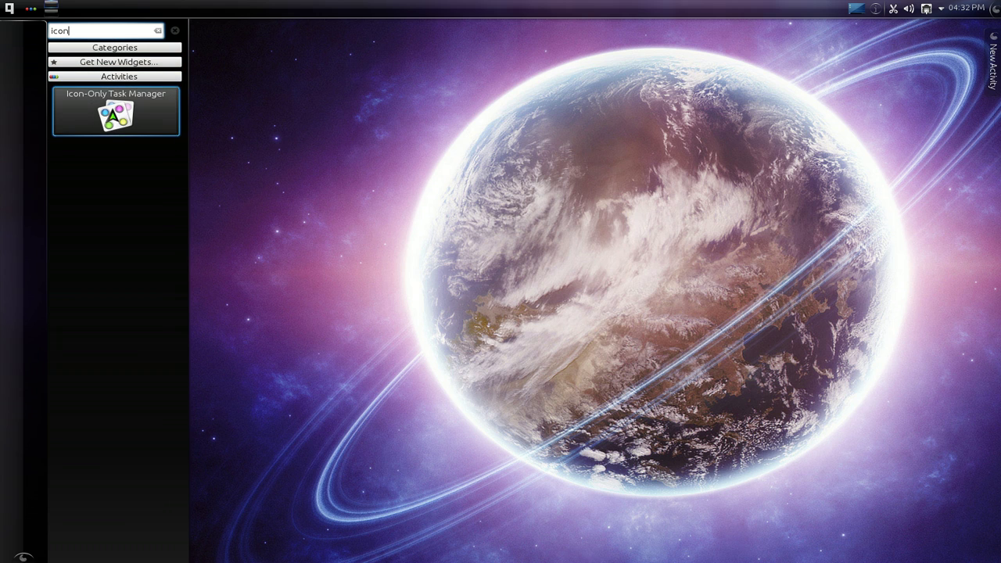
pyautogui.moveTo(112, 116); pyautogui.dragTo(15, 185)
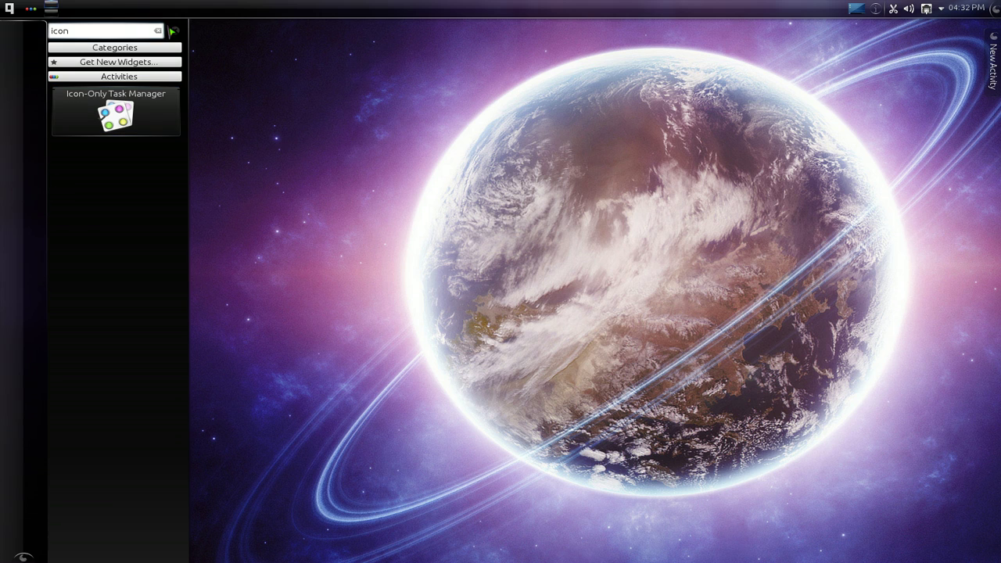
pyautogui.press('Escape')
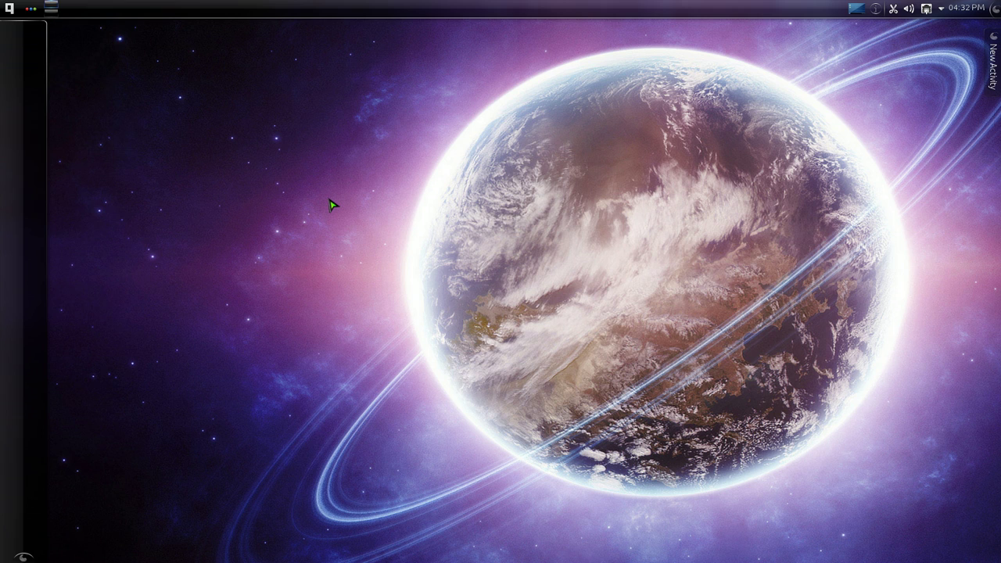
# Launch the Dolphin file manager and the Kate text editor.
pyautogui.hotkey('alt', 'F2')
pyautogui.write('dolp')
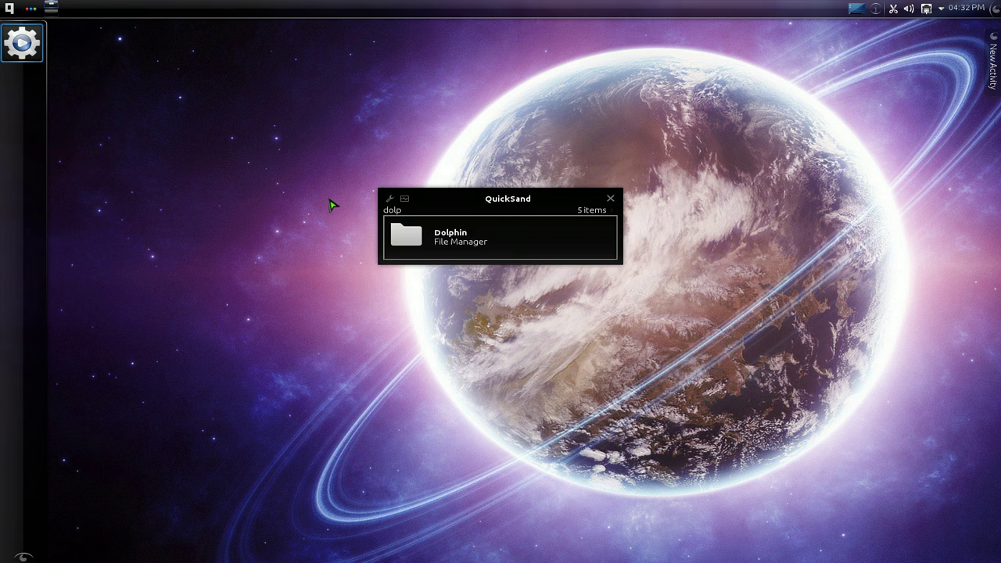
pyautogui.press('Return')
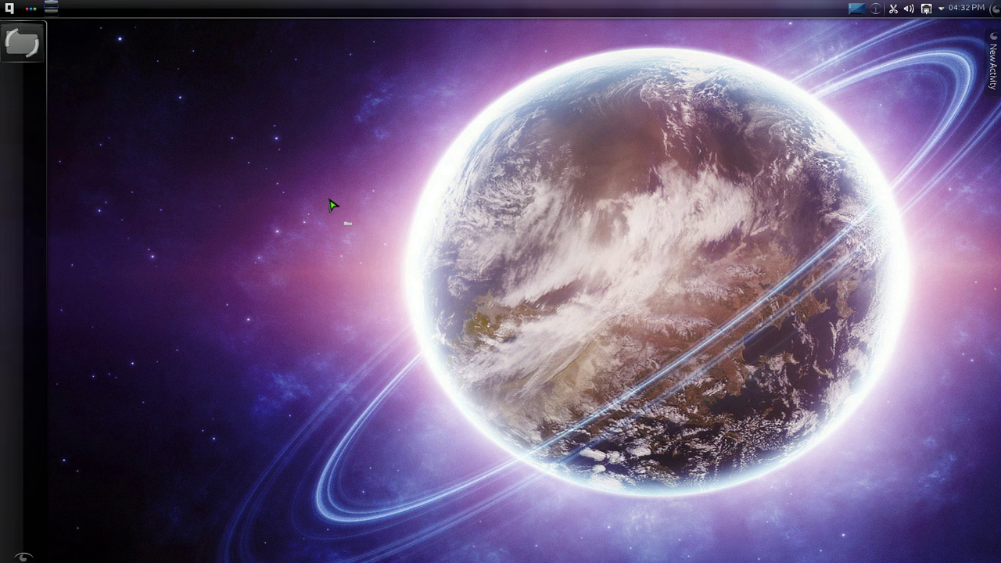
pyautogui.hotkey('alt', 'F2')
pyautogui.write('kate')
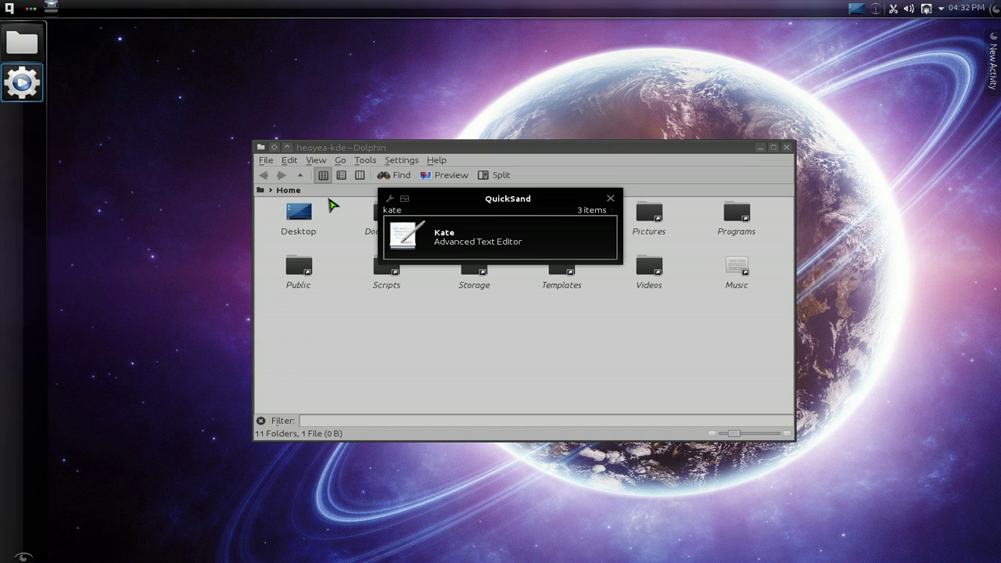
pyautogui.press('Return')
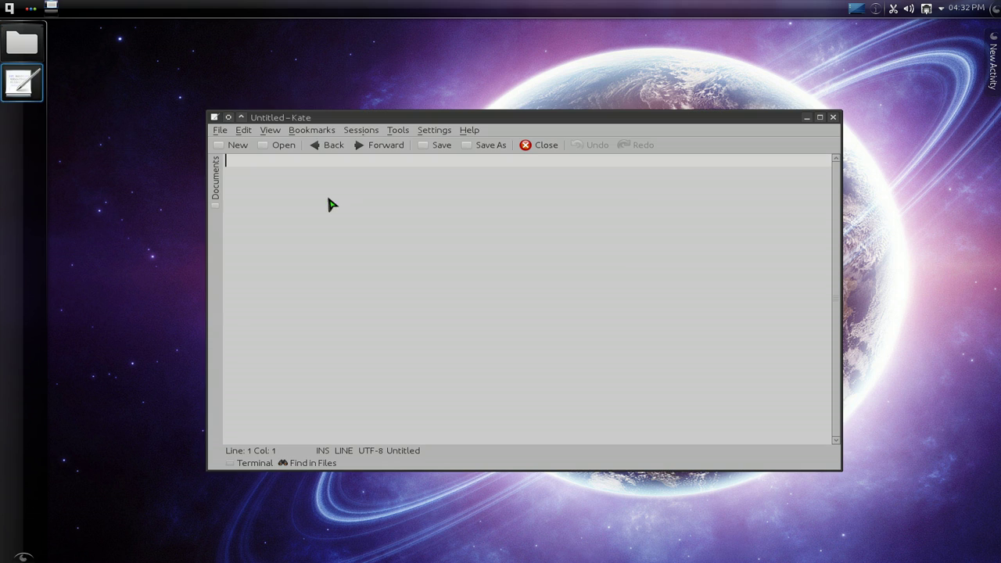
# Launch the KCalc calculator and move the KCalc and Kate windows apart on the desktop.
pyautogui.hotkey('alt', 'F2')
pyautogui.write('kcal')
pyautogui.press('Return')
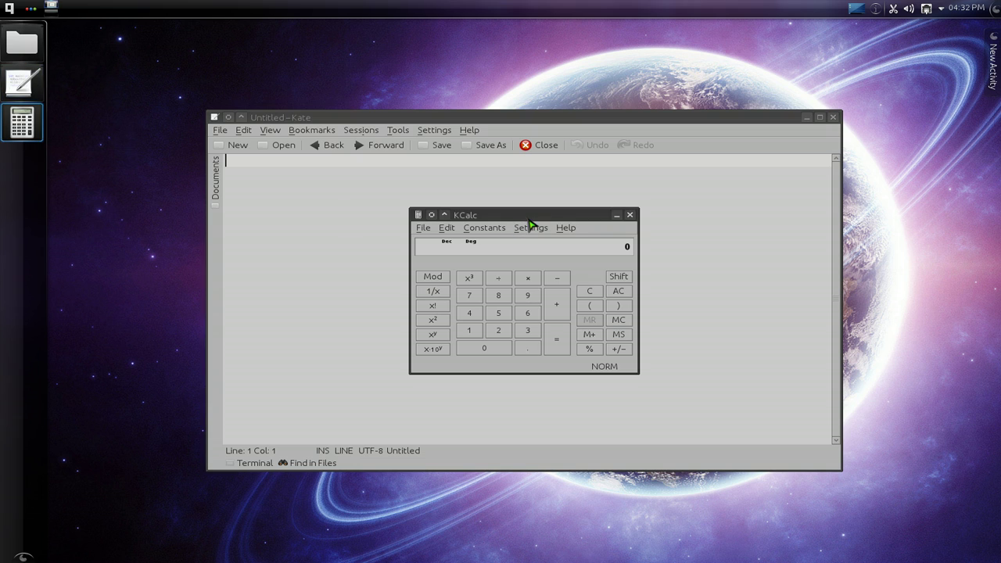
pyautogui.moveTo(529, 223); pyautogui.dragTo(782, 344)
pyautogui.moveTo(672, 125); pyautogui.dragTo(576, 179)
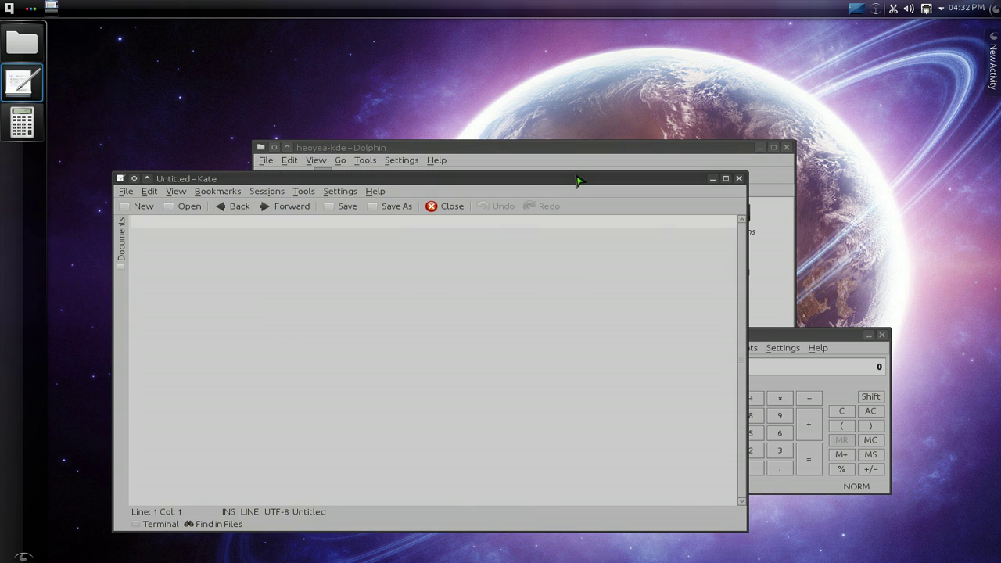
pyautogui.moveTo(29, 123)
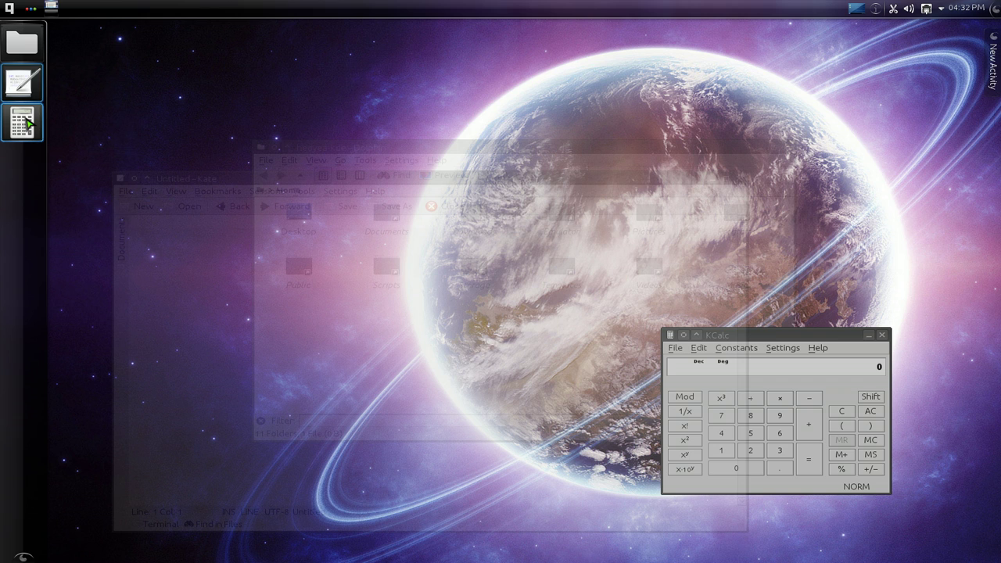
pyautogui.moveTo(27, 90)
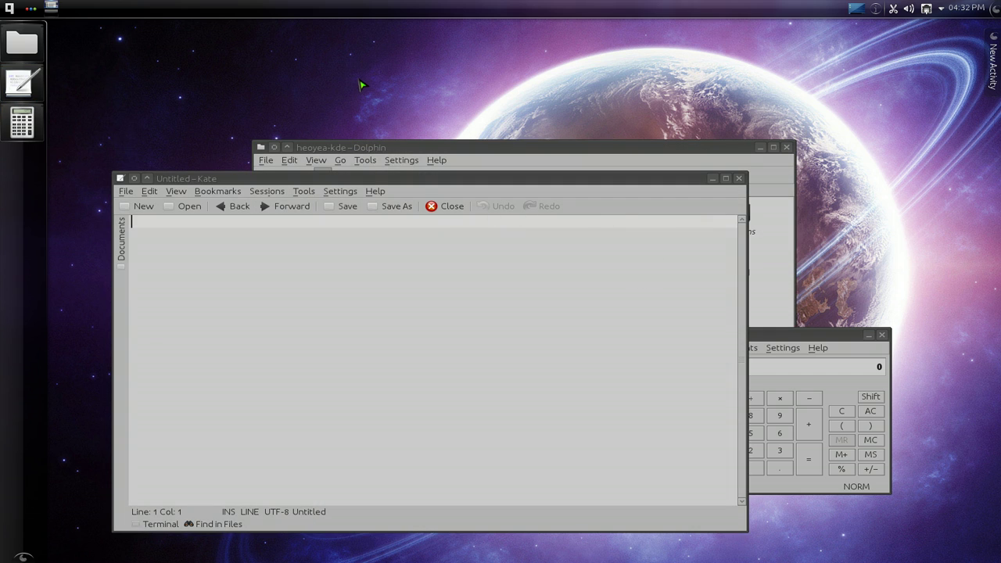
# Open System Settings and show the list of all desktop effects.
pyautogui.hotkey('alt', 'F2')
pyautogui.write('sett')
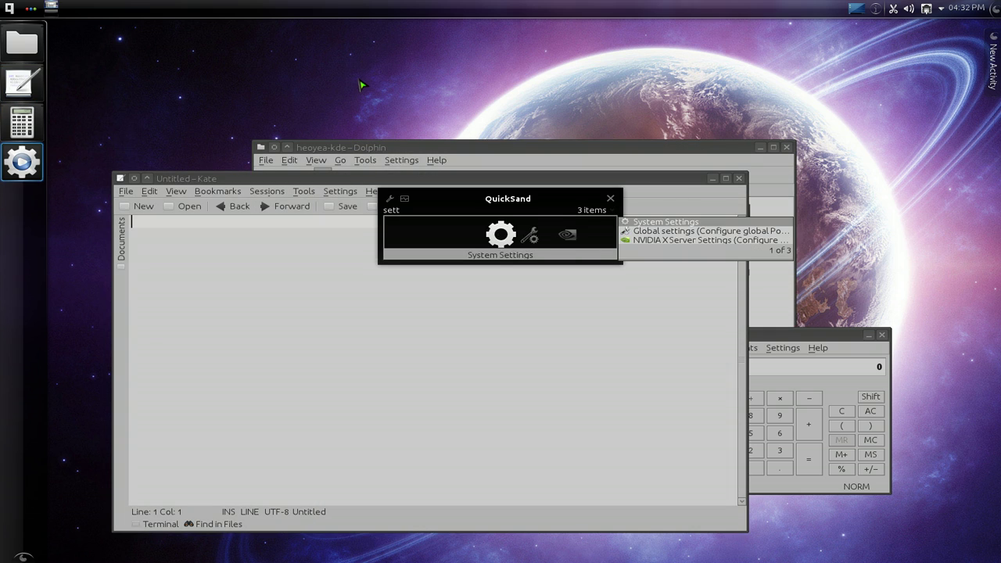
pyautogui.press('Return')
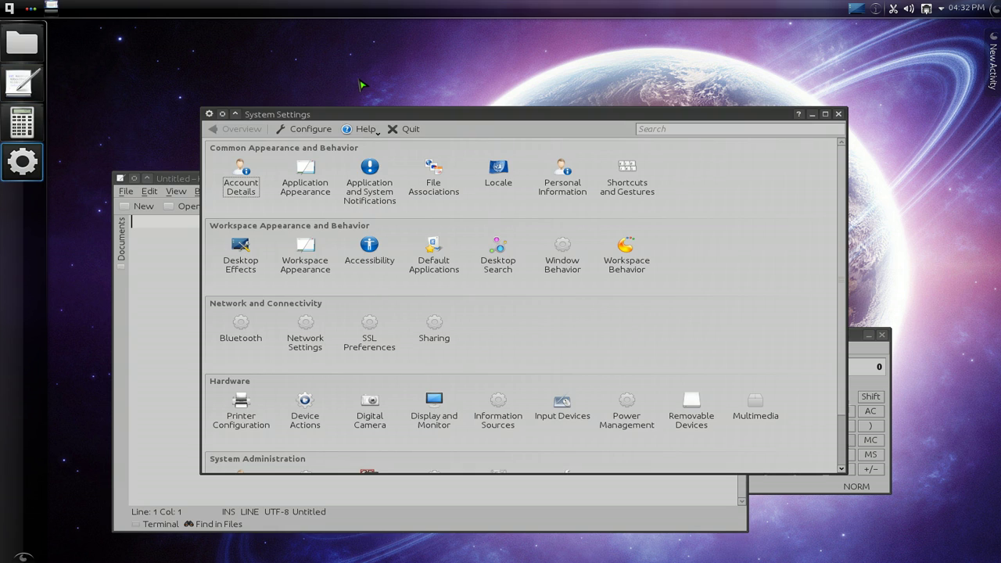
pyautogui.click(252, 263)
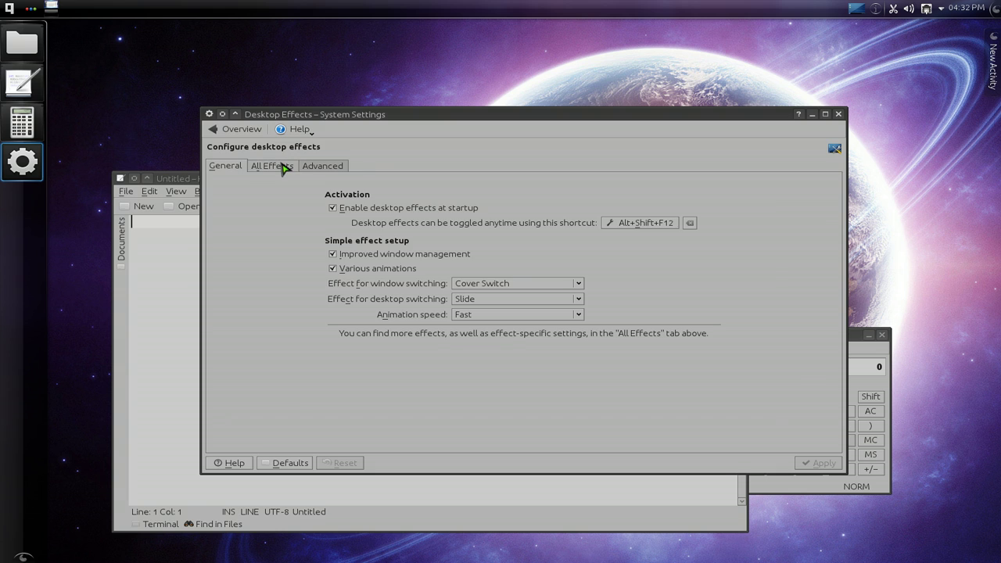
pyautogui.click(288, 165)
# Disable the Highlight Window desktop effect and apply the change.
pyautogui.scroll(-3, 379, 319)
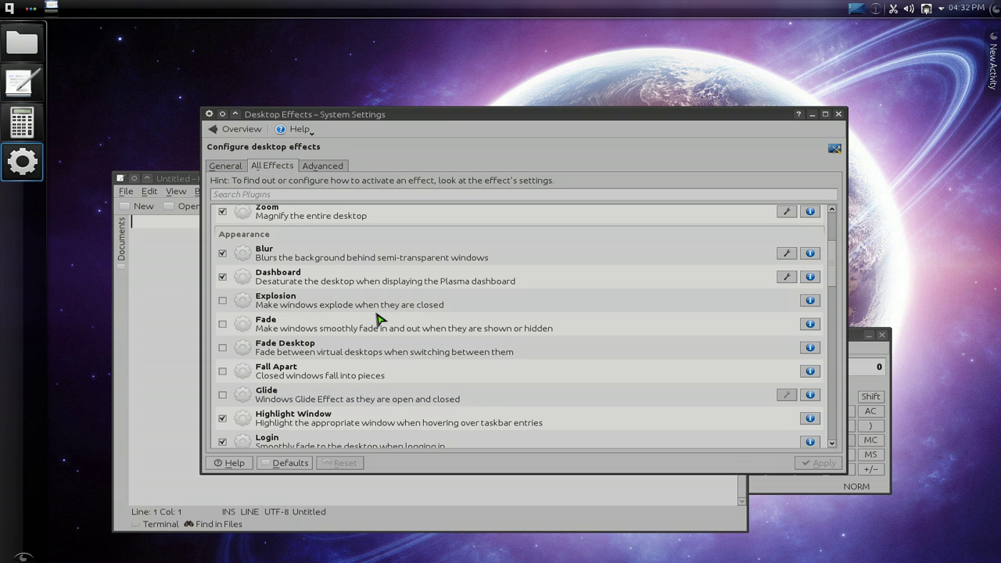
pyautogui.click(222, 418)
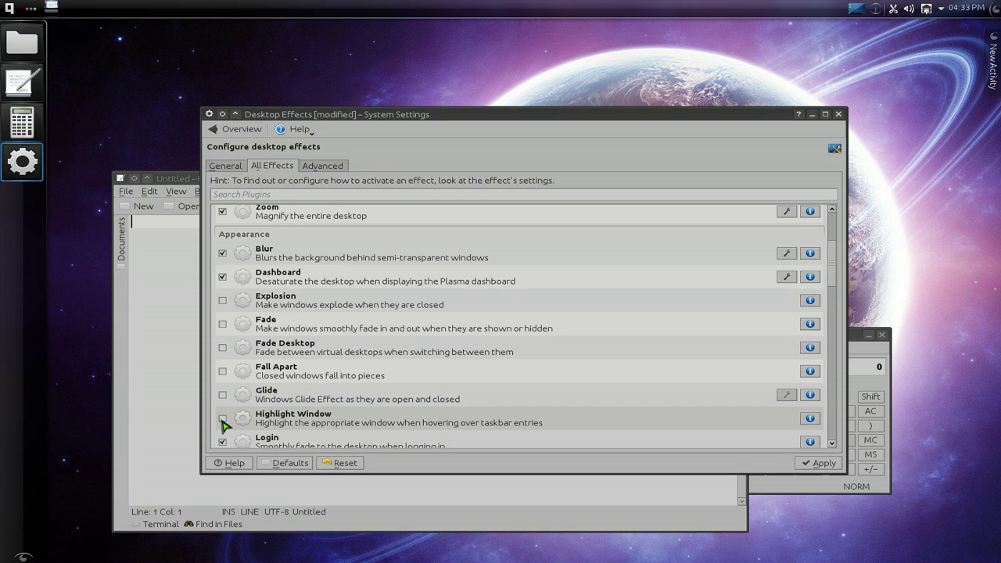
pyautogui.click(817, 464)
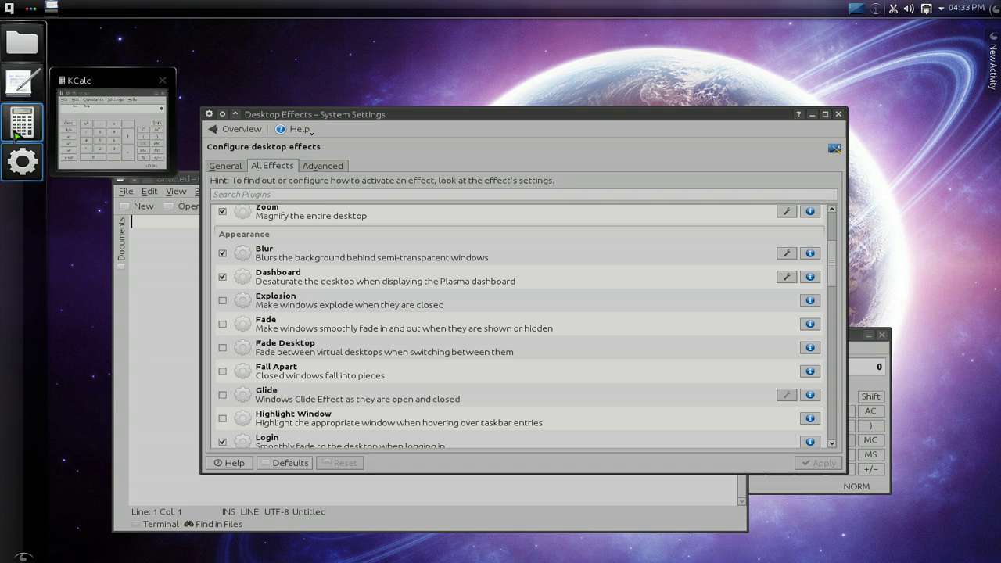
pyautogui.moveTo(23, 165)
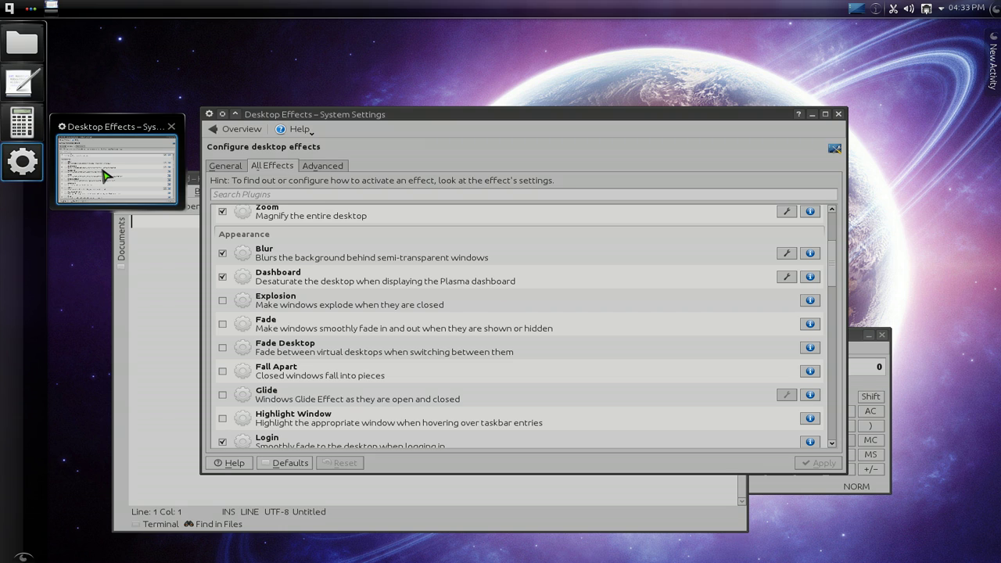
# Disable the Taskbar Thumbnails desktop effect and apply the change.
pyautogui.moveTo(832, 273); pyautogui.dragTo(833, 327)
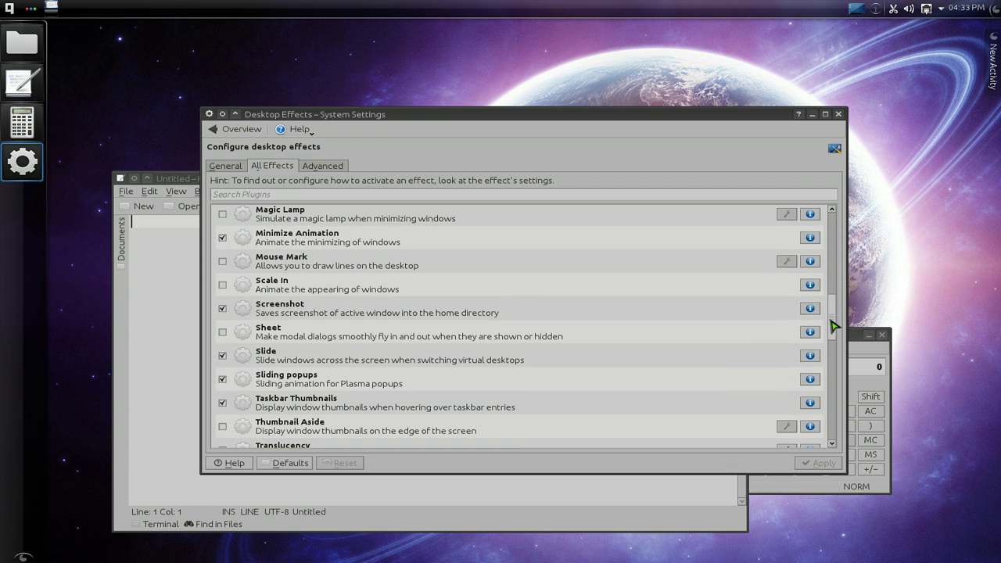
pyautogui.click(223, 403)
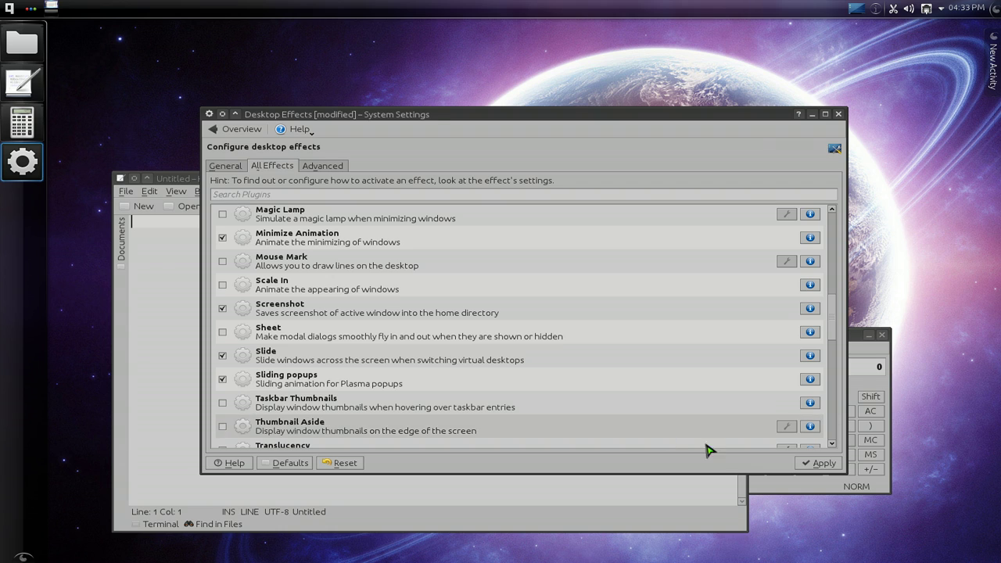
pyautogui.click(820, 463)
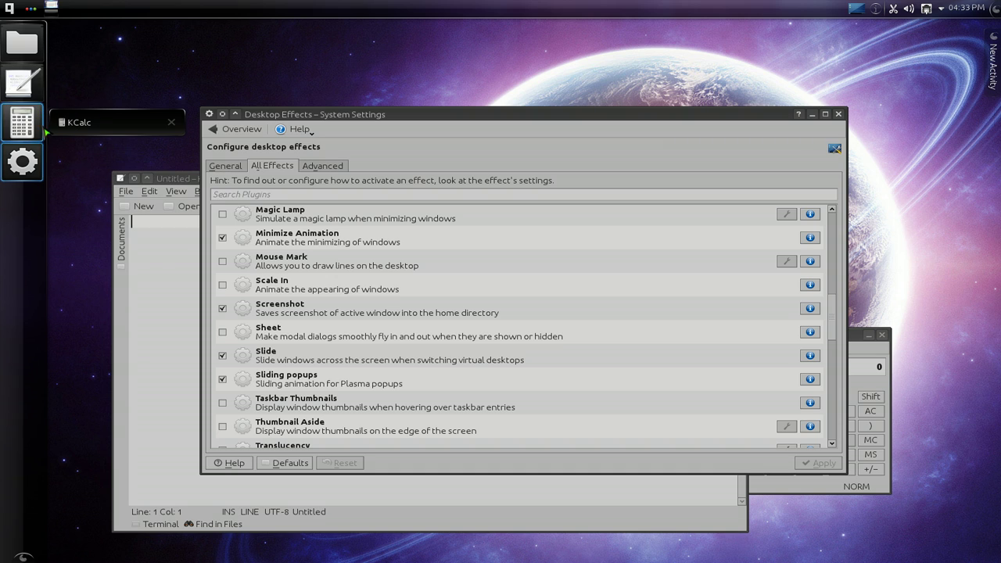
# Re-enable the Taskbar Thumbnails desktop effect, apply the change and shift focus back to the desktop.
pyautogui.click(222, 404)
pyautogui.click(813, 465)
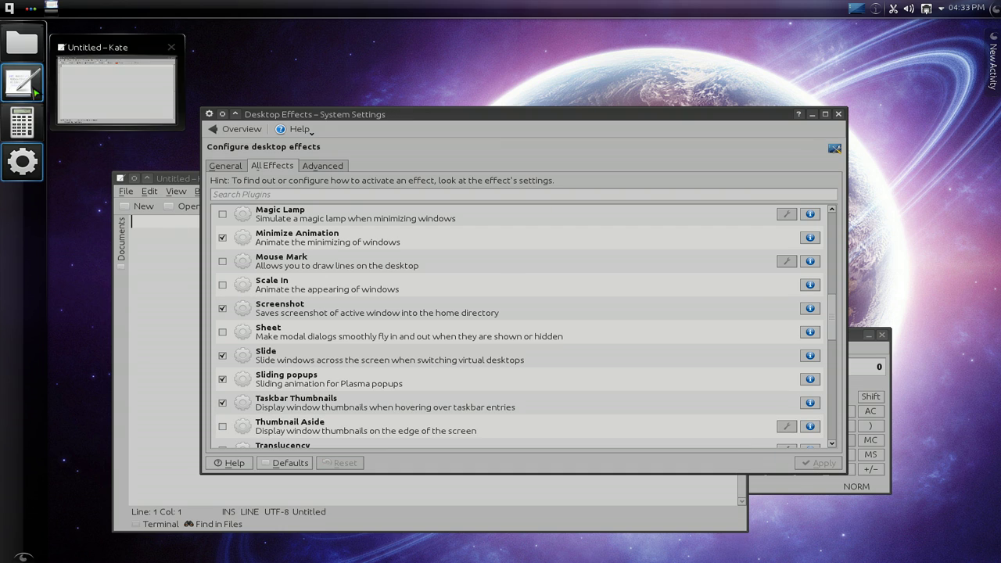
pyautogui.click(97, 212)
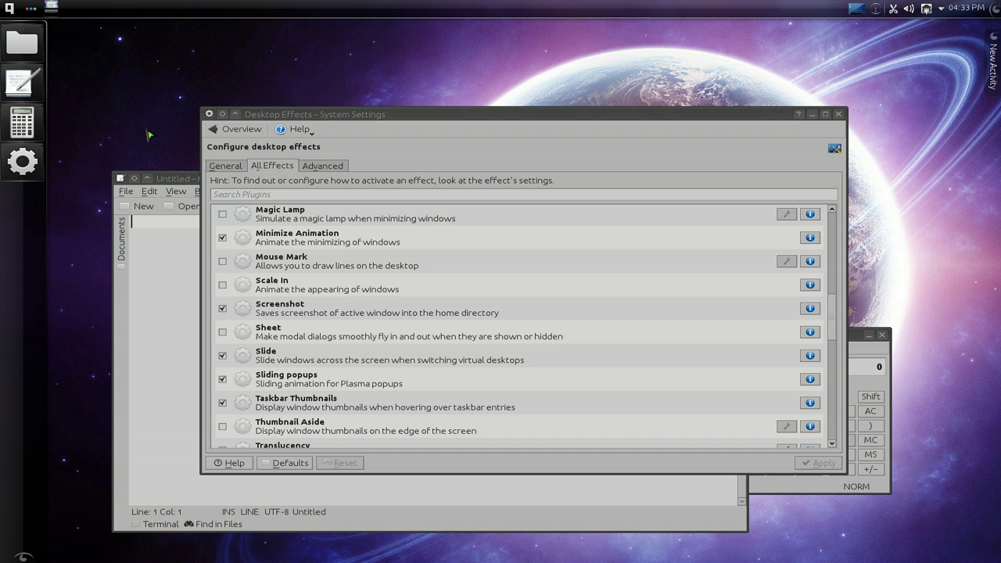
# Open the Icon-Only Task Manager settings from the calculator's dock entry and move the dialog higher on the desktop.
pyautogui.rightClick(31, 114)
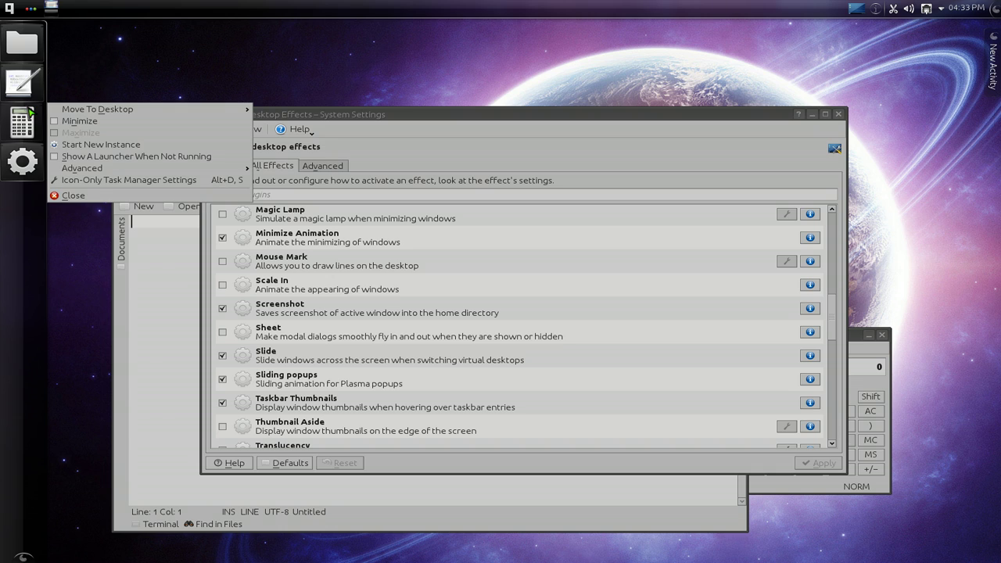
pyautogui.click(102, 183)
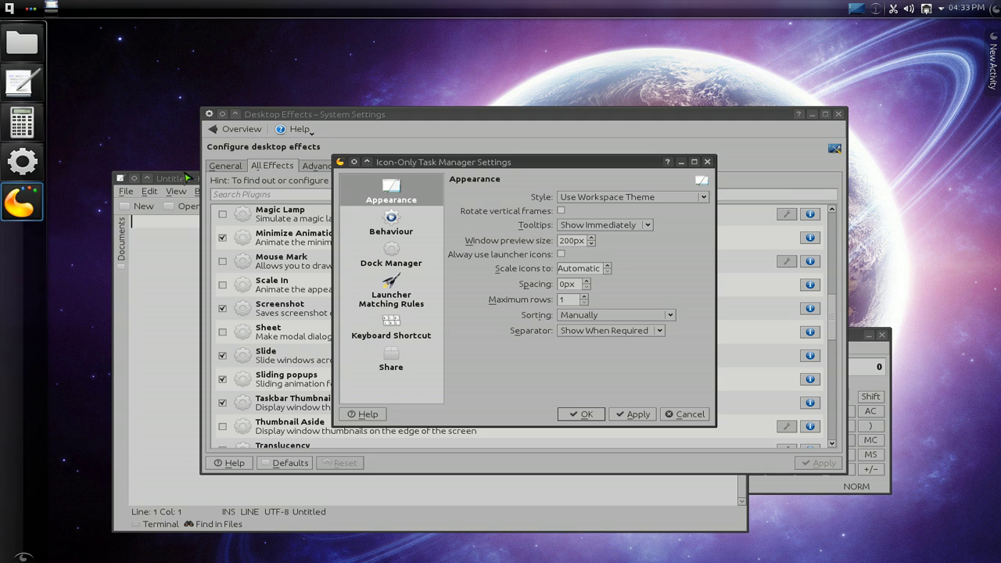
pyautogui.moveTo(522, 167); pyautogui.dragTo(555, 86)
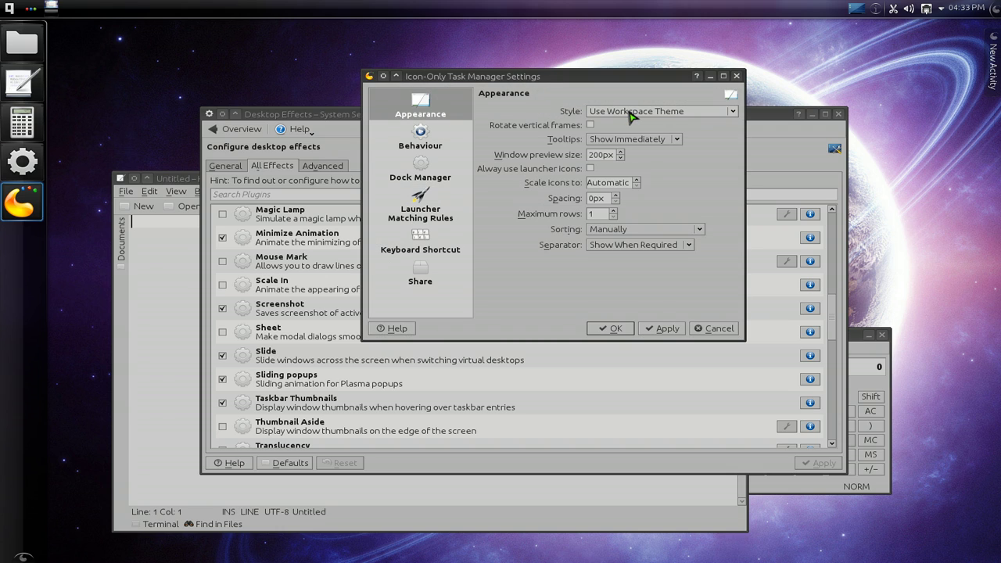
# Set the task manager's style to Use Indicators and apply the change.
pyautogui.click(669, 113)
pyautogui.click(664, 133)
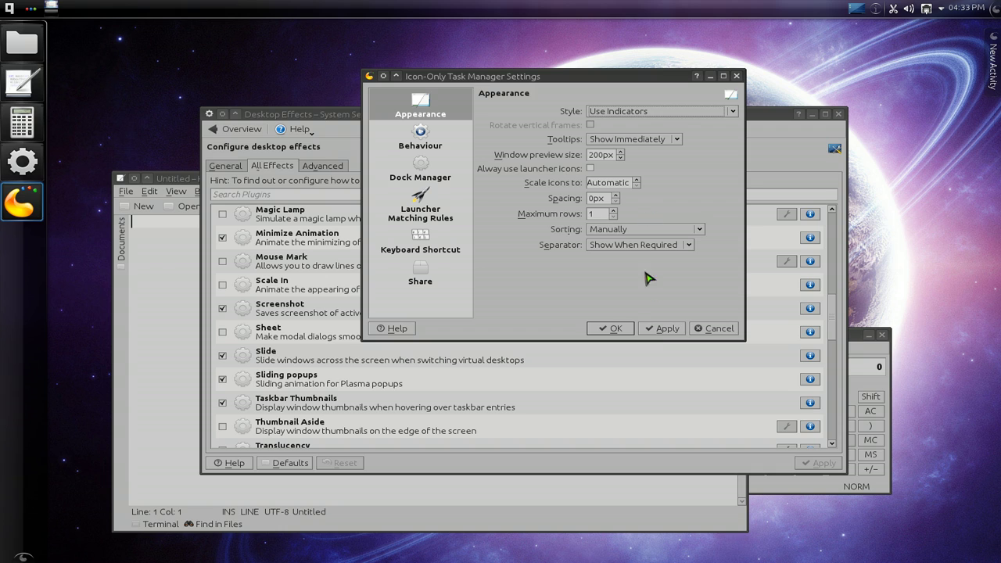
pyautogui.click(660, 328)
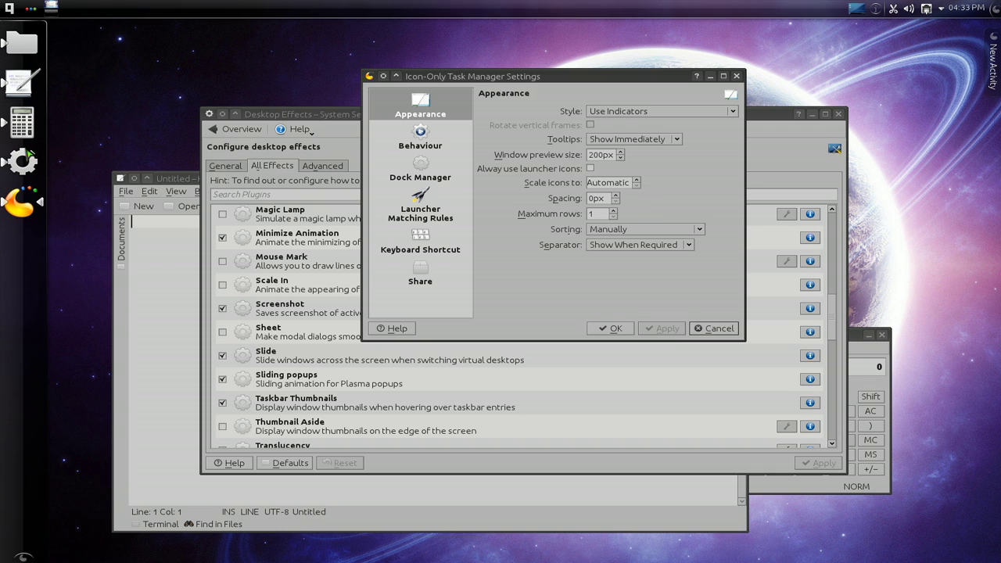
# Check the dock indicators by activating System Settings, the calculator and the Dolphin file manager from the dock.
pyautogui.moveTo(19, 133)
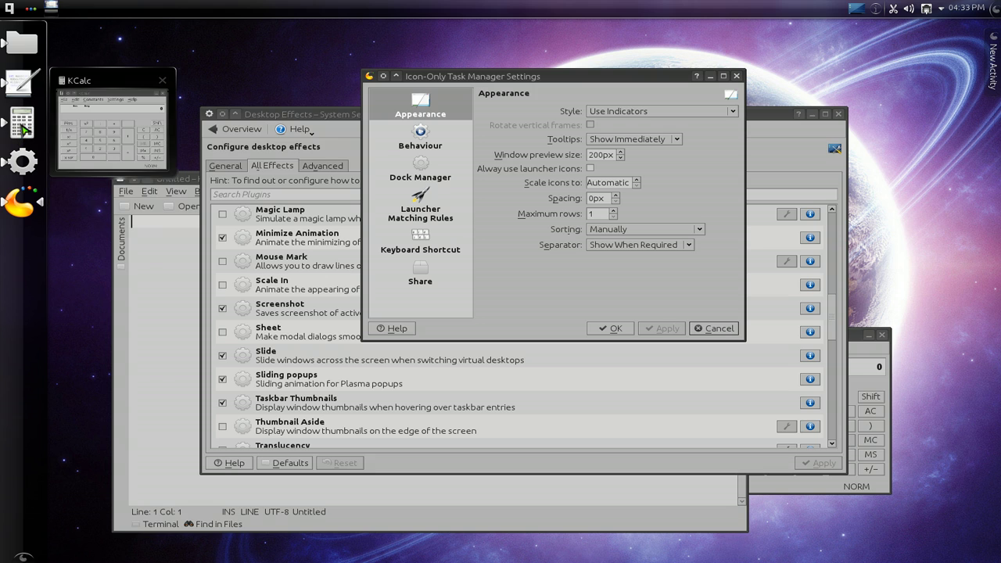
pyautogui.click(33, 163)
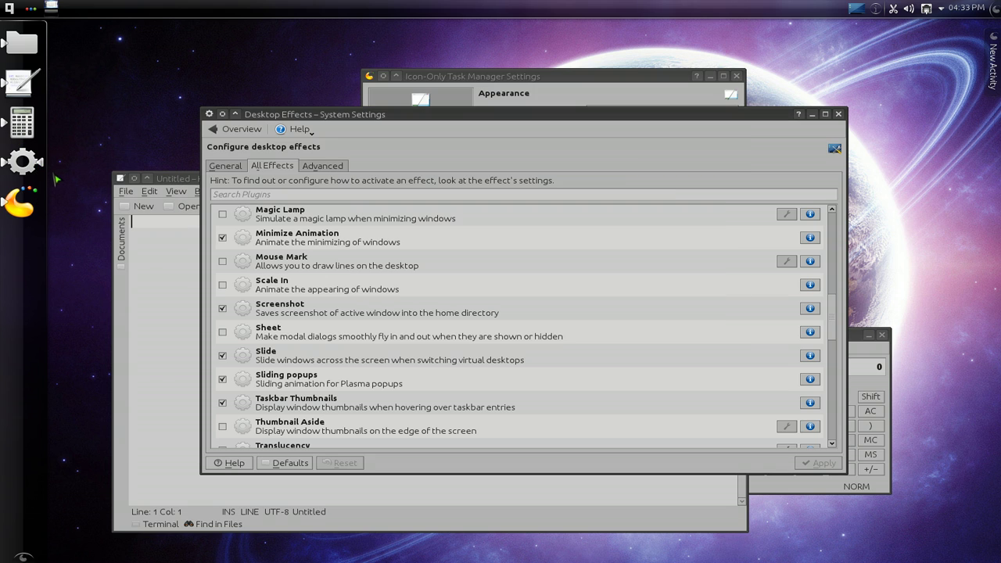
pyautogui.click(31, 127)
pyautogui.click(29, 43)
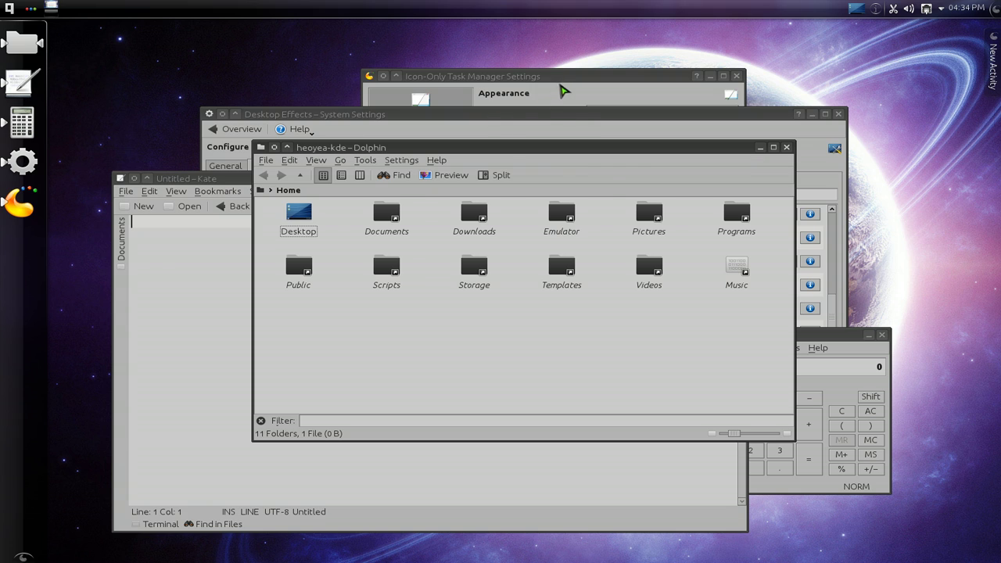
# Set the task manager's style to Use Indicators & Colored Background, apply it and preview the dock entries' tooltips.
pyautogui.click(563, 90)
pyautogui.click(639, 113)
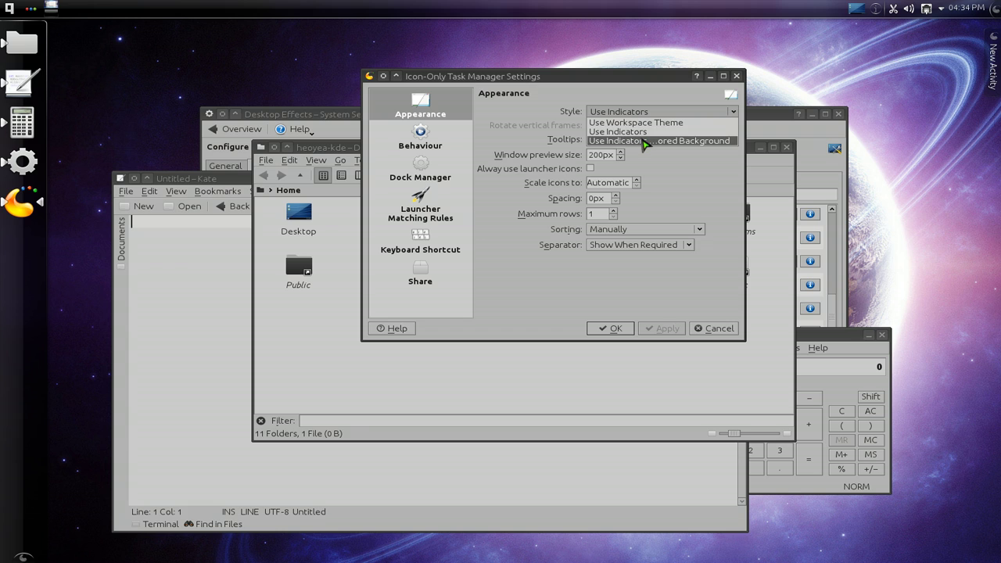
pyautogui.click(645, 142)
pyautogui.click(657, 330)
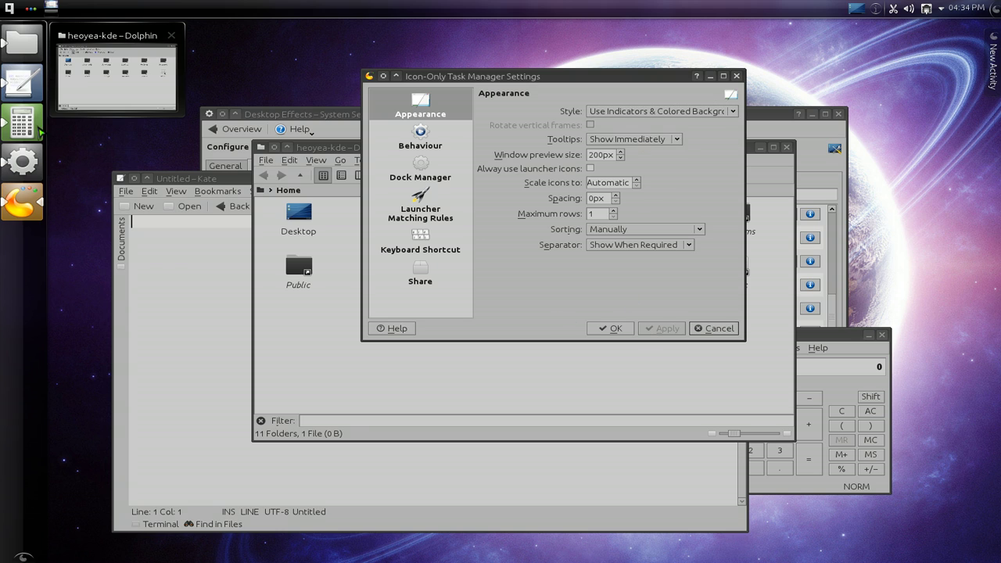
pyautogui.moveTo(36, 164)
pyautogui.moveTo(37, 213)
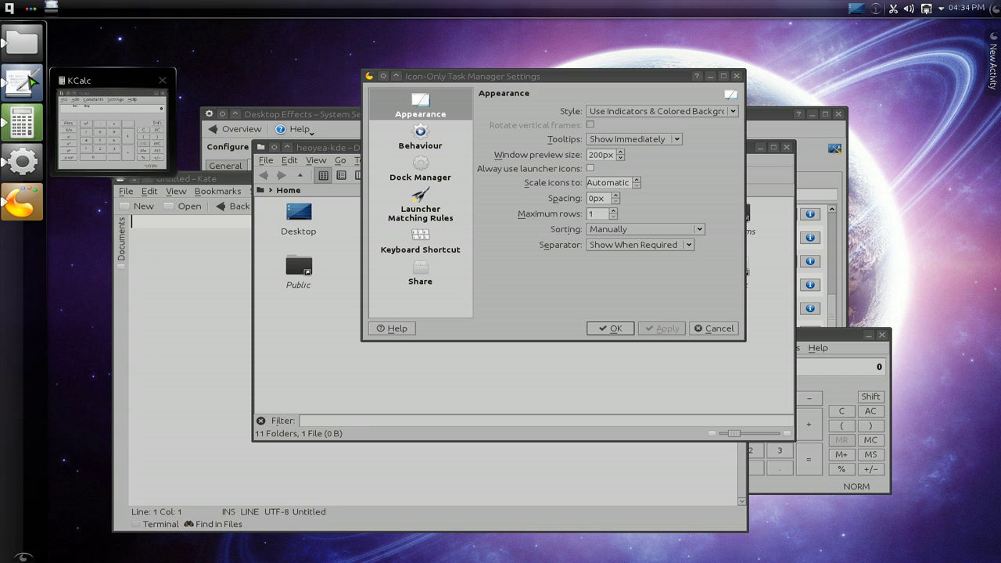
pyautogui.moveTo(32, 86)
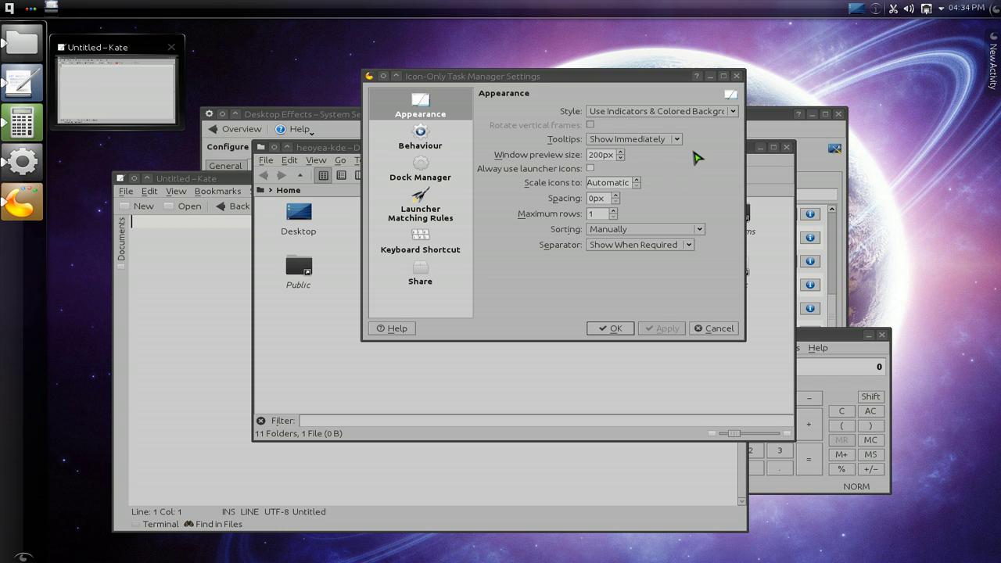
# Set the task manager's tooltips to Do Not Show and apply the change.
pyautogui.click(666, 140)
pyautogui.click(650, 152)
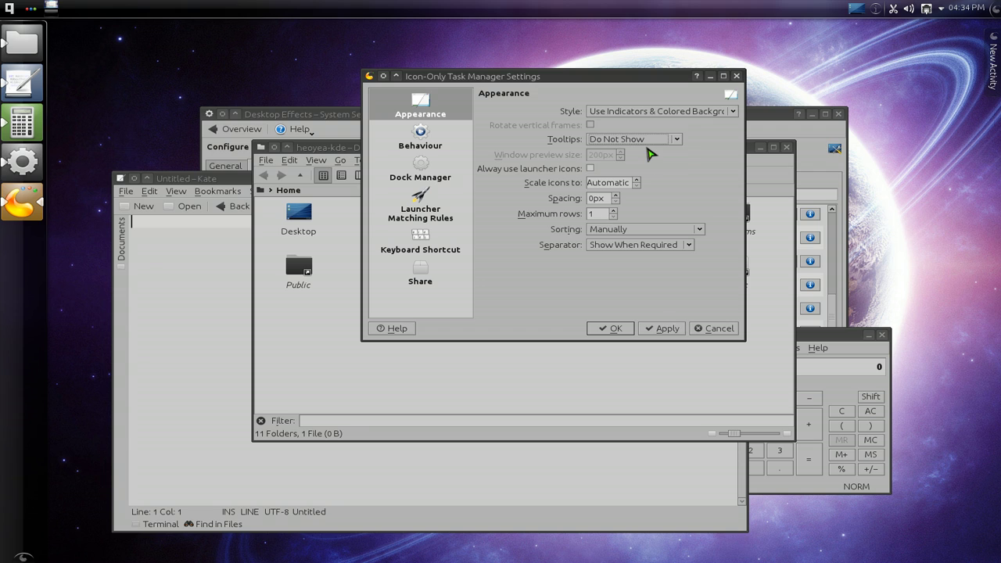
pyautogui.click(662, 328)
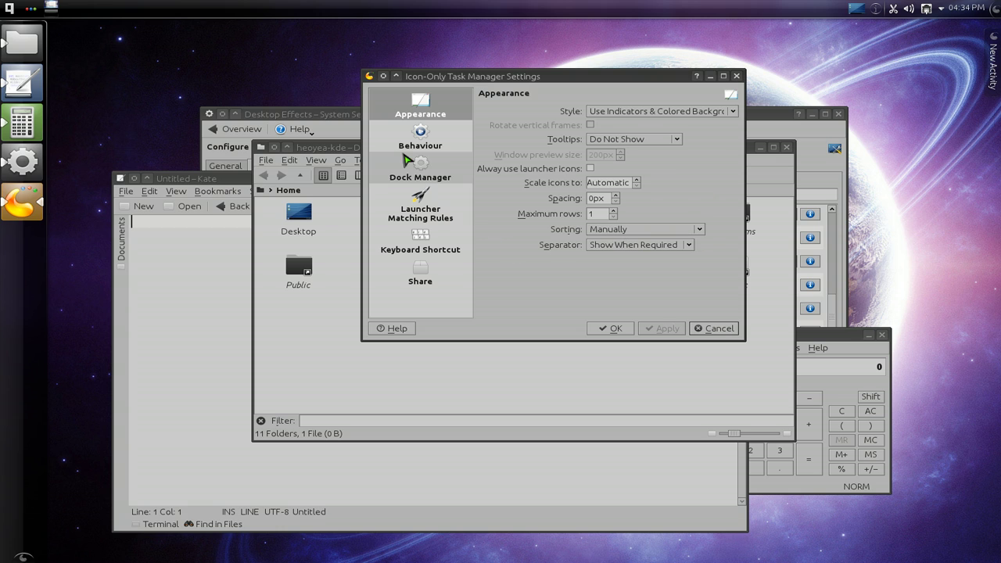
# Show the task manager's Behaviour settings and widen the dialog so the click action options are fully readable.
pyautogui.click(414, 145)
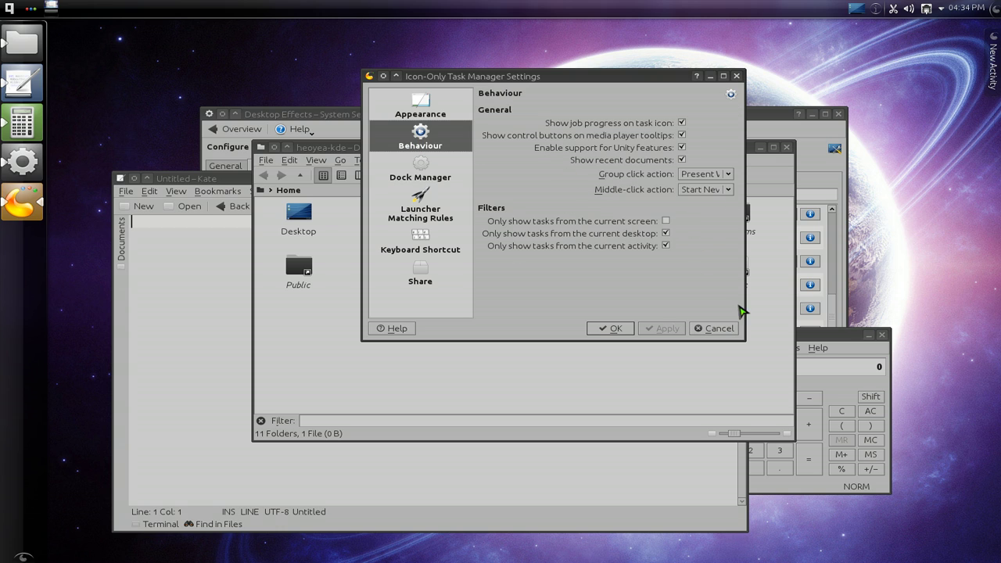
pyautogui.moveTo(747, 307); pyautogui.dragTo(860, 294)
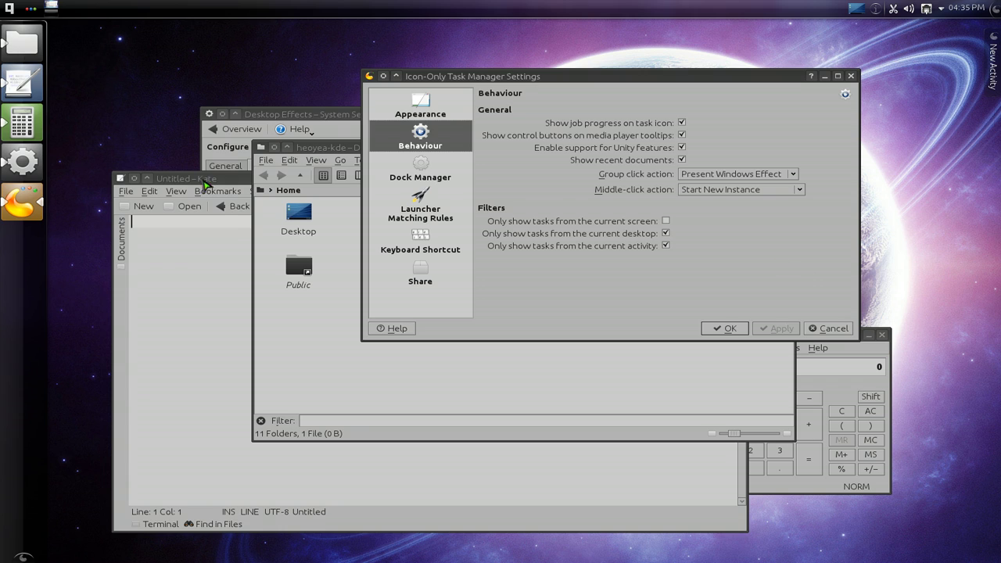
# Move the Dolphin window up and to the left, and test minimizing and restoring it from the dock.
pyautogui.moveTo(371, 151); pyautogui.dragTo(250, 81)
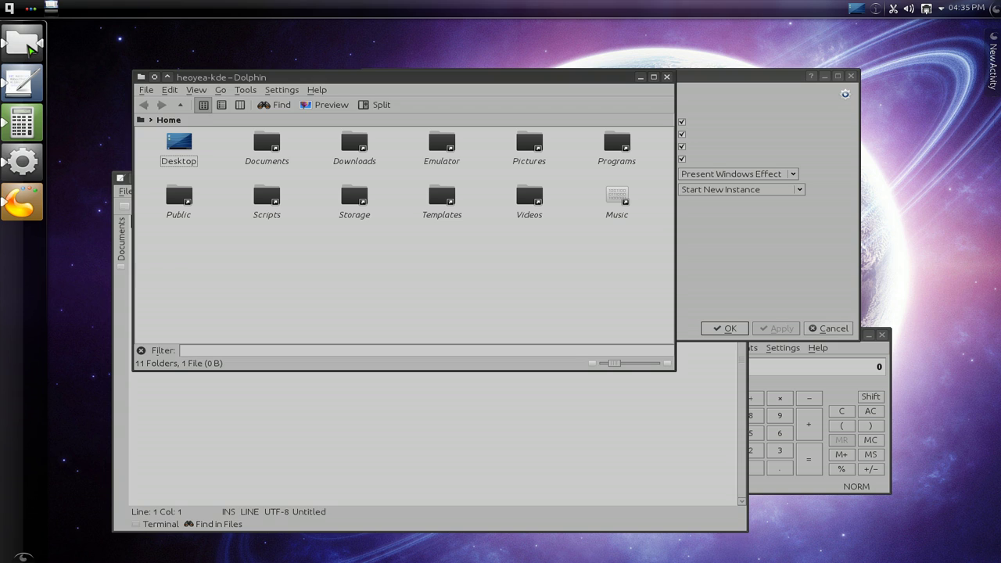
pyautogui.click(28, 46)
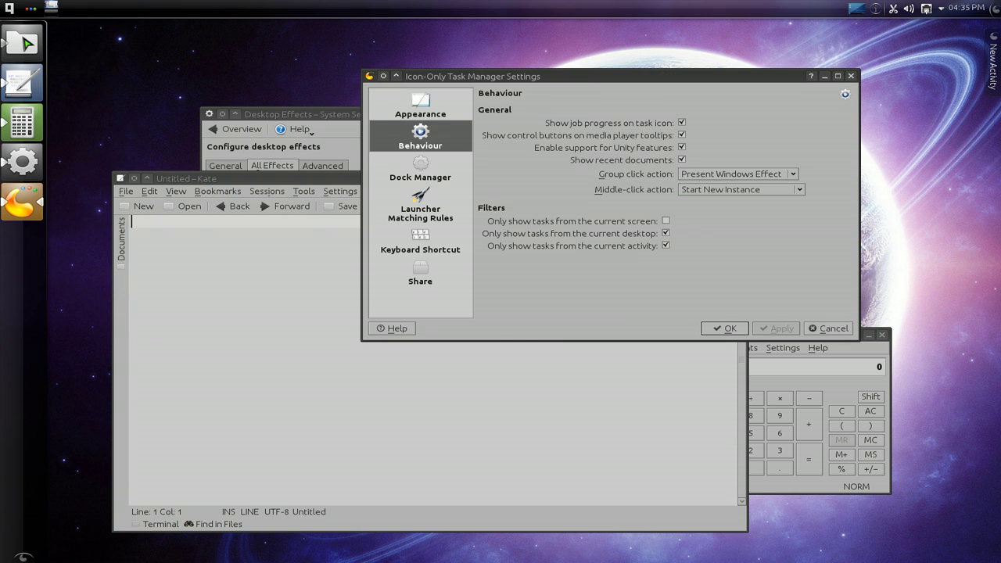
pyautogui.click(29, 43)
pyautogui.click(28, 44)
pyautogui.click(28, 44)
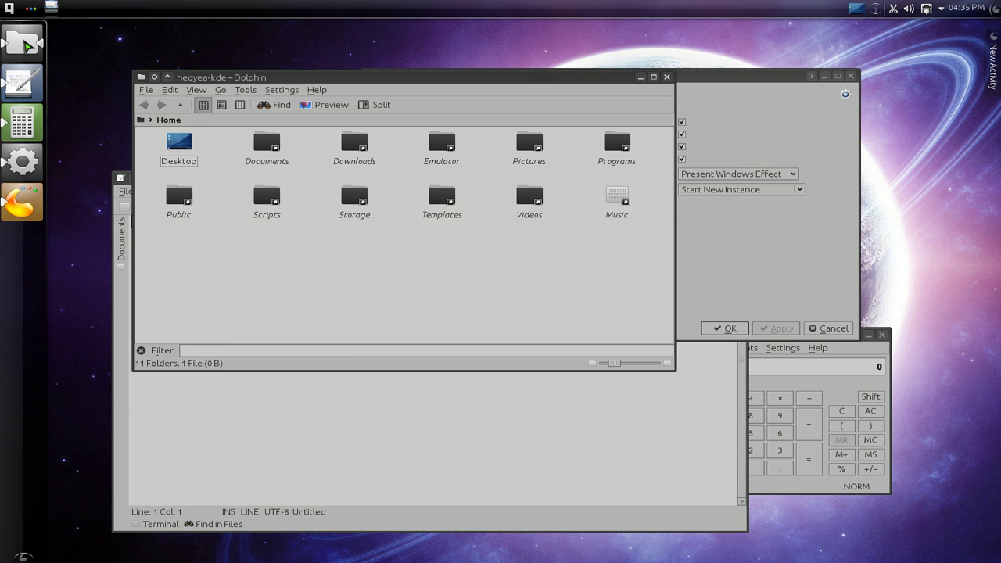
# Start two more Dolphin windows from the dock and spread them out across the desktop.
pyautogui.click(25, 44)
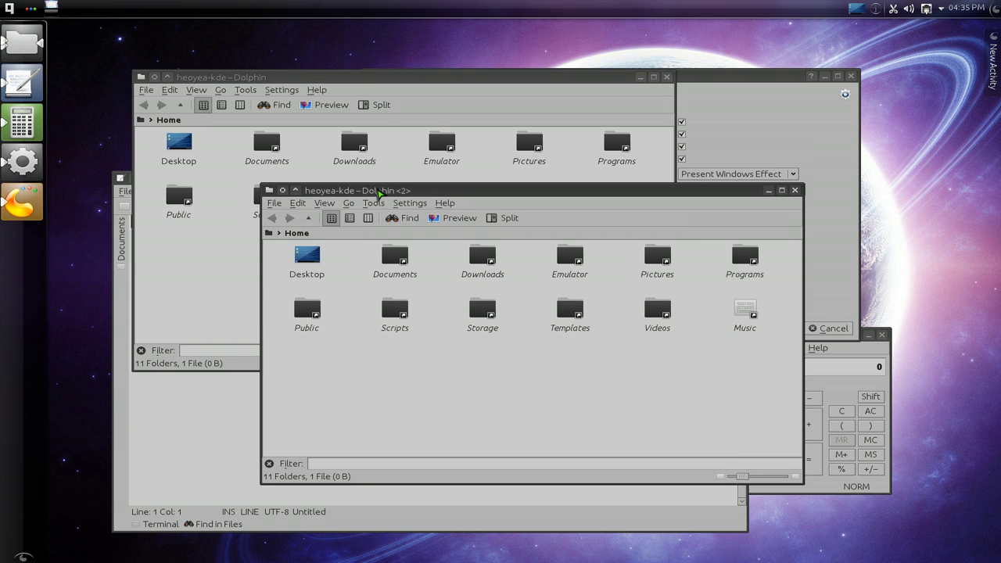
pyautogui.click(25, 41)
pyautogui.moveTo(489, 159); pyautogui.dragTo(623, 108)
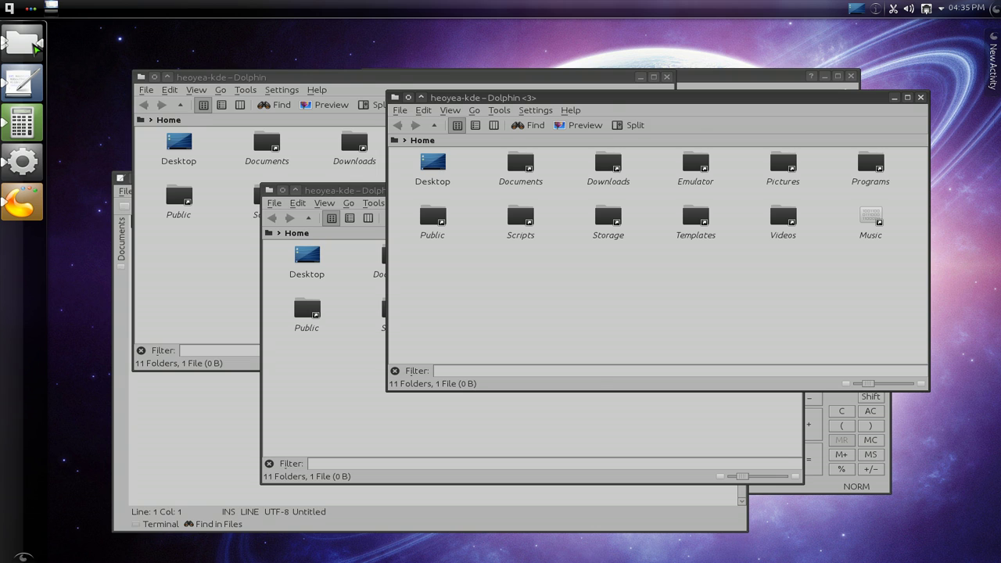
# Present all open Dolphin windows side by side, close the third one and bring the second to the front.
pyautogui.click(35, 49)
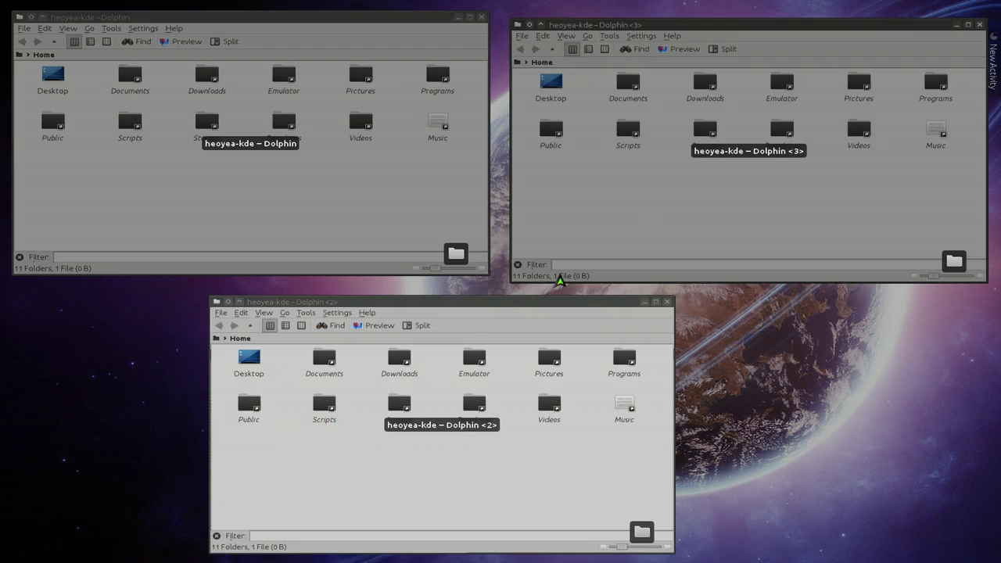
pyautogui.click(559, 277)
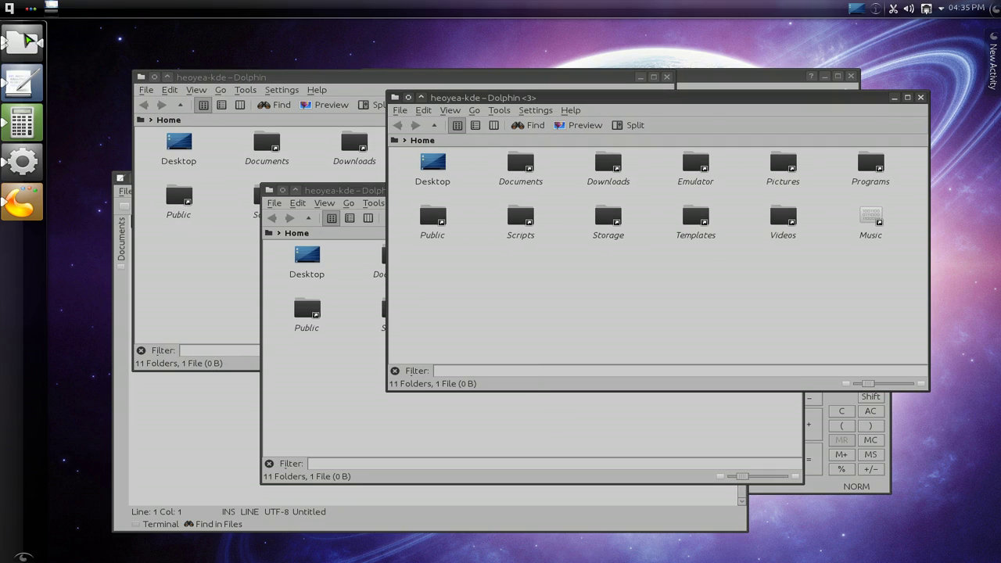
pyautogui.hotkey('ctrl', 'F9')
pyautogui.middleClick(730, 190)
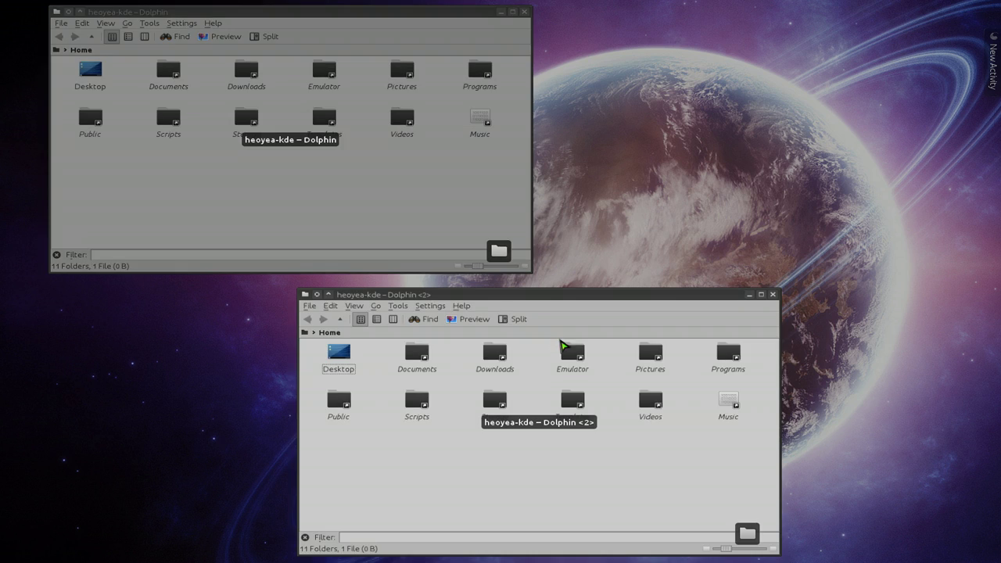
pyautogui.click(564, 349)
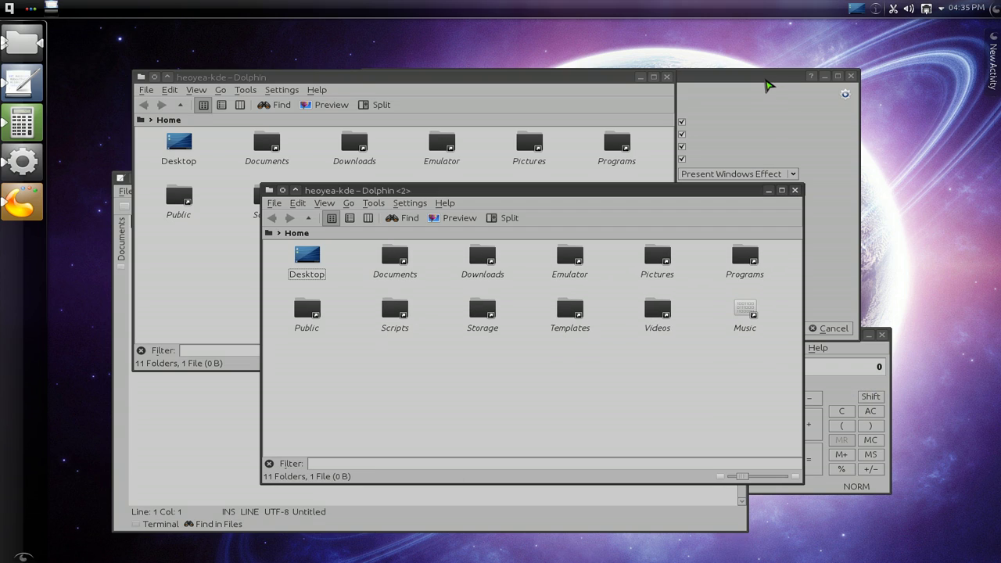
# Return to the task manager's Behaviour settings and examine the available middle-click and group click actions without changing them.
pyautogui.click(767, 84)
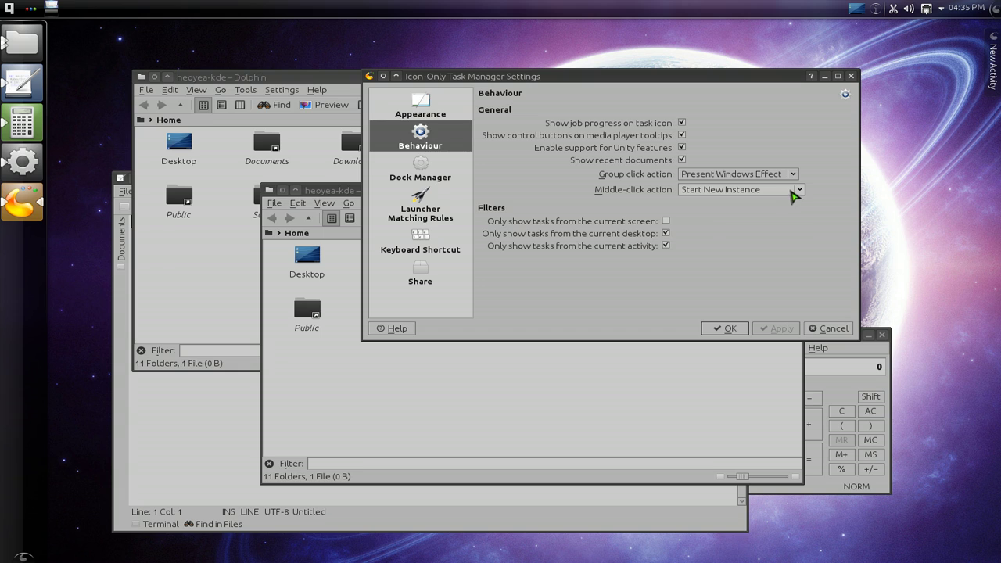
pyautogui.click(795, 196)
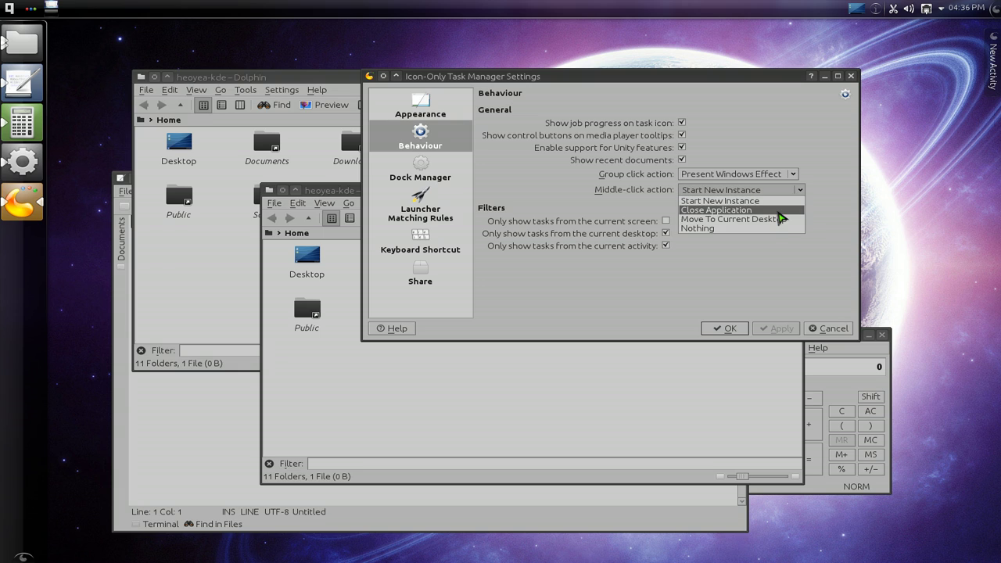
pyautogui.click(835, 181)
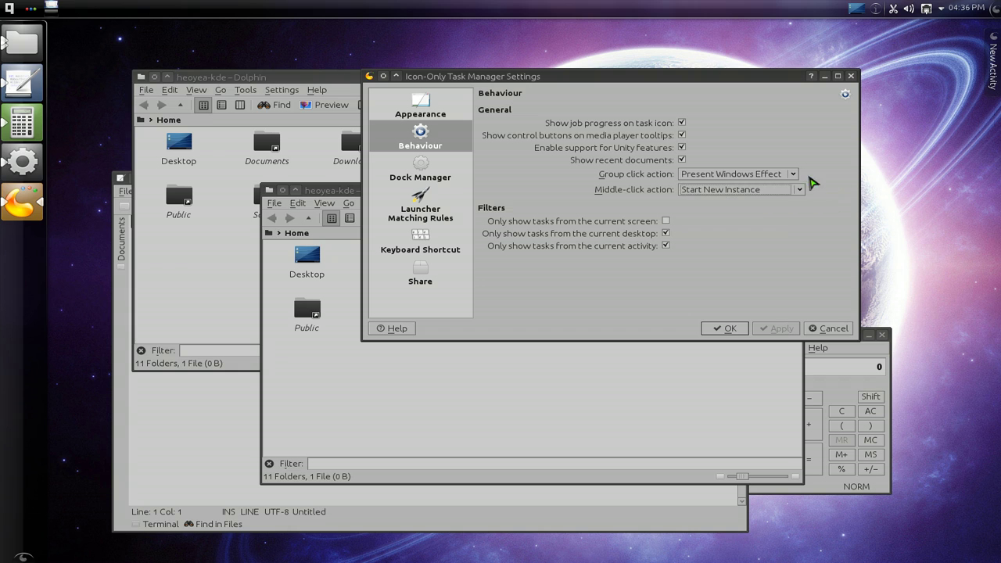
pyautogui.click(794, 176)
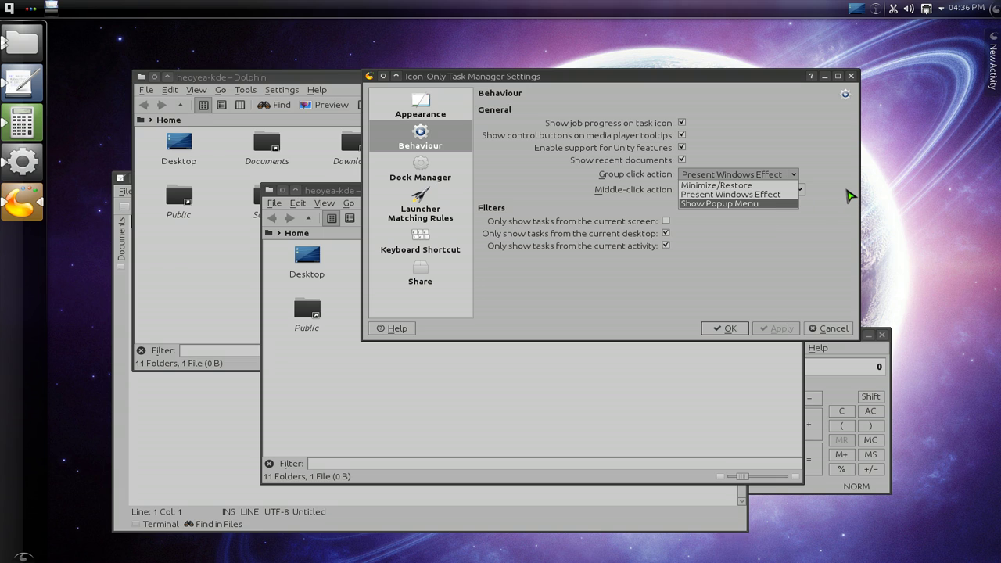
pyautogui.click(850, 196)
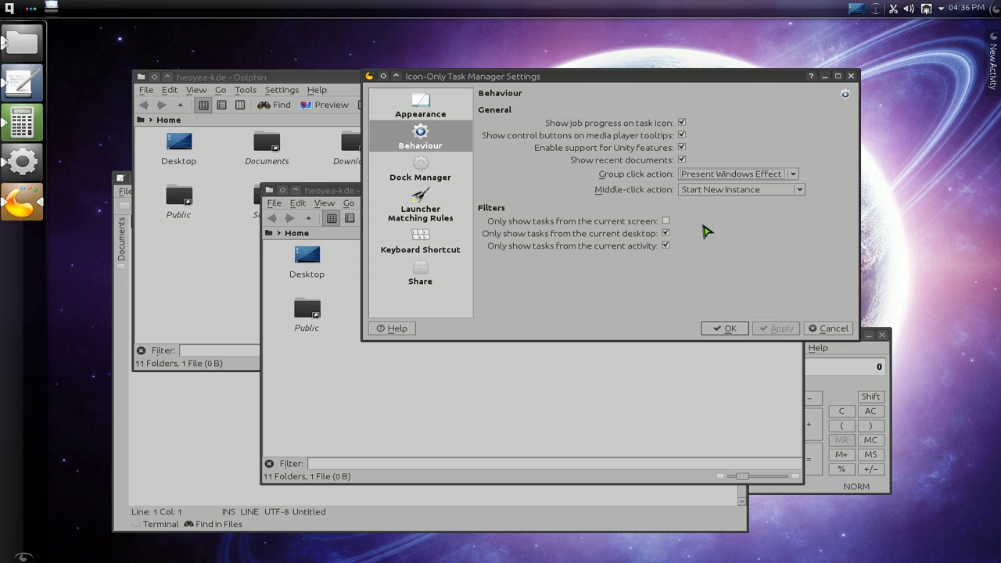
# Show the grid of virtual desktops, try the second desktop and return to the System Settings window on the first.
pyautogui.hotkey('ctrl', 'F8')
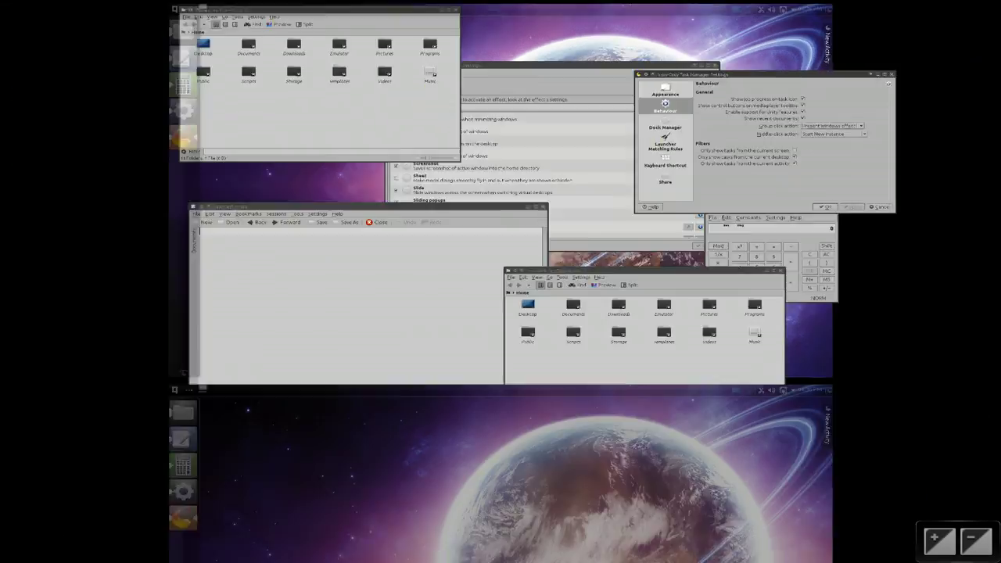
pyautogui.click(389, 424)
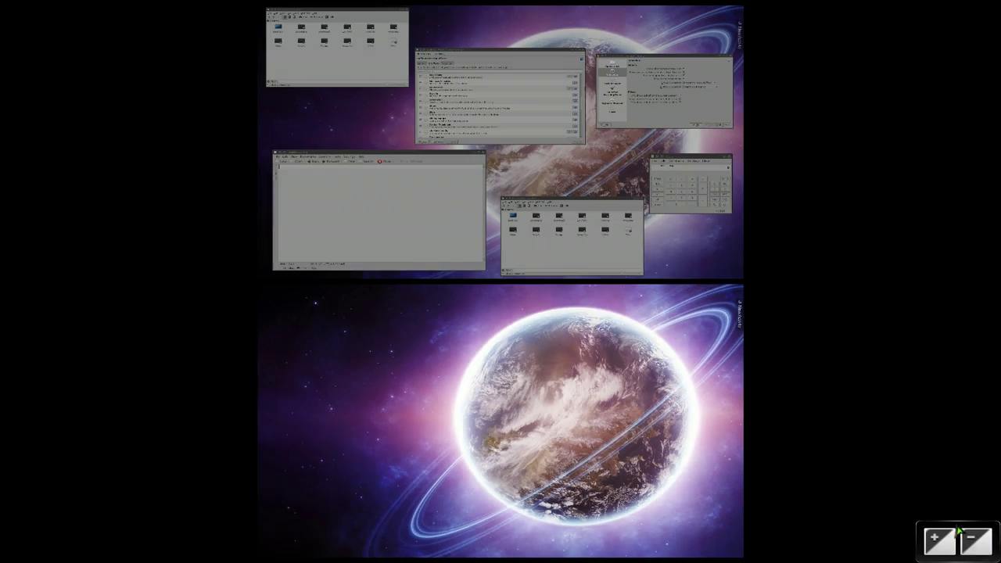
pyautogui.hotkey('ctrl', 'F8')
pyautogui.click(538, 136)
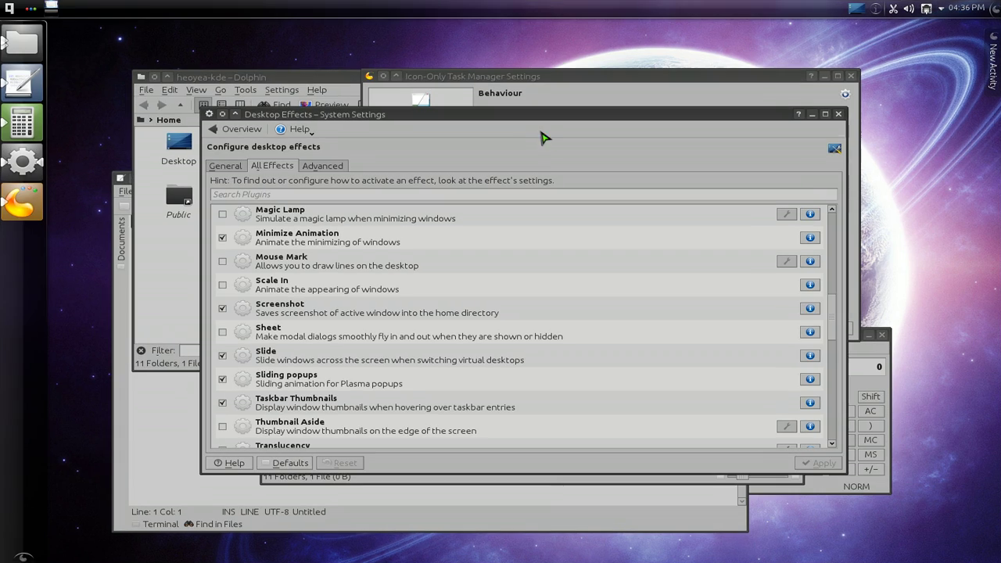
# Turn off the Icon-Only Task Manager filters for the current desktop and the current activity, and apply the change.
pyautogui.click(377, 102)
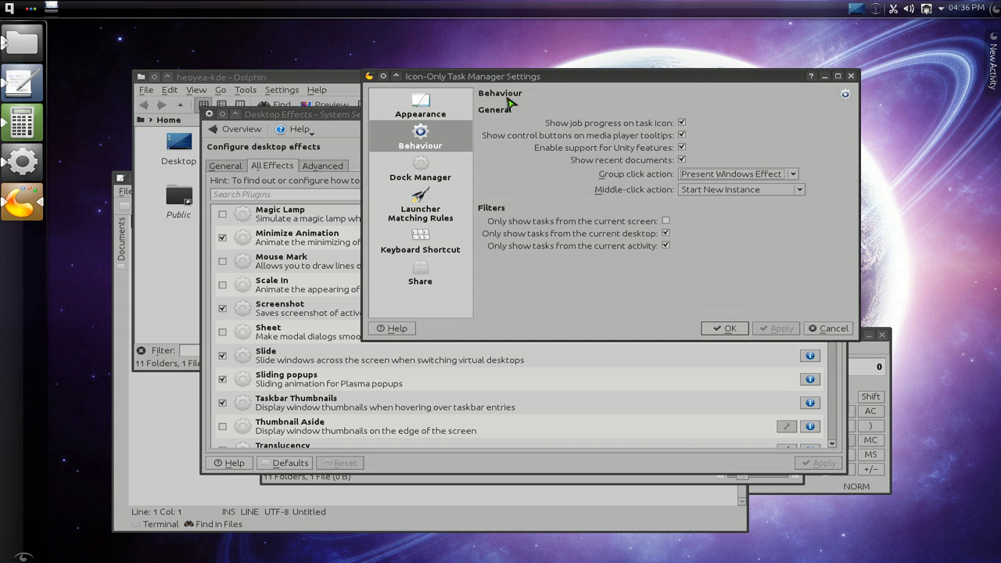
pyautogui.click(665, 233)
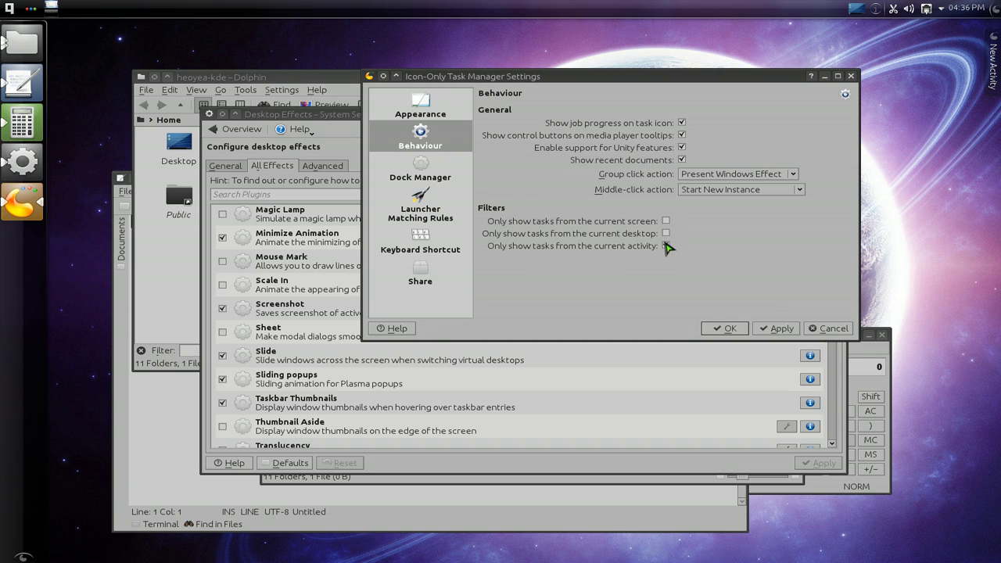
pyautogui.click(773, 329)
# Switch to an empty virtual desktop through the desktop grid and activate KCalc from the dock there.
pyautogui.hotkey('ctrl', 'F8')
pyautogui.click(458, 420)
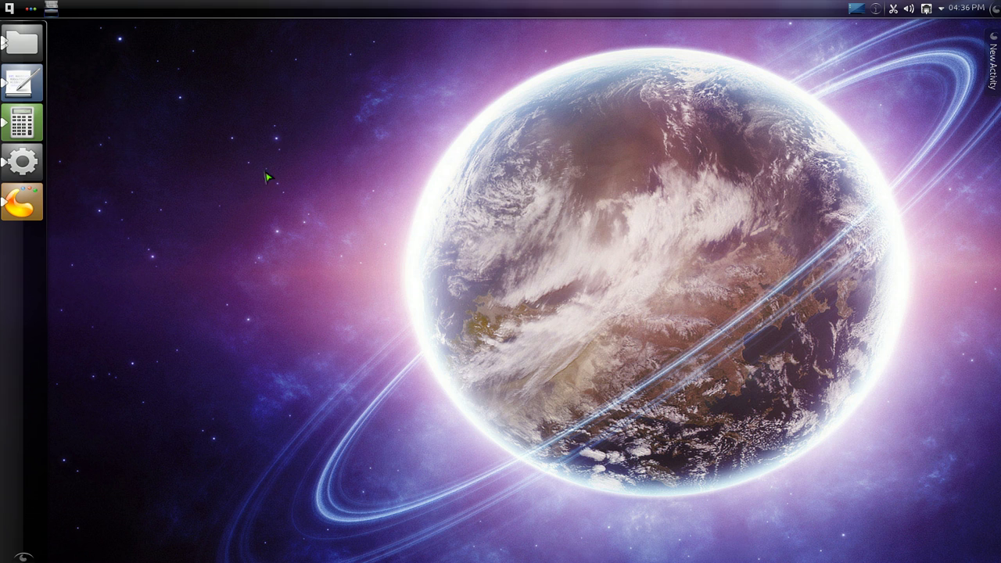
pyautogui.click(28, 127)
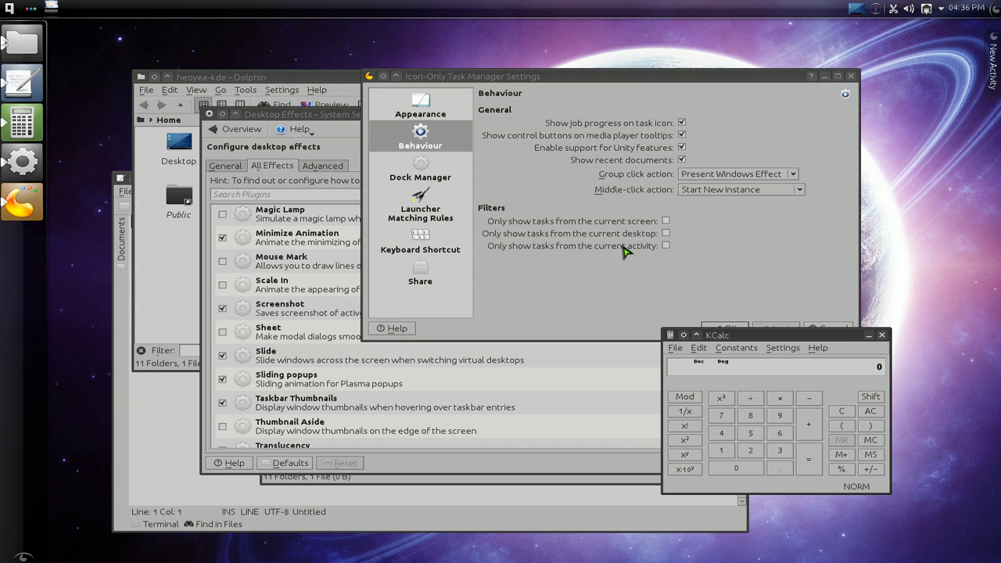
# Examine the task manager's Dock Manager, Launcher Matching Rules, Keyboard Shortcut, Share and Appearance settings, and dismiss them without changes.
pyautogui.click(443, 173)
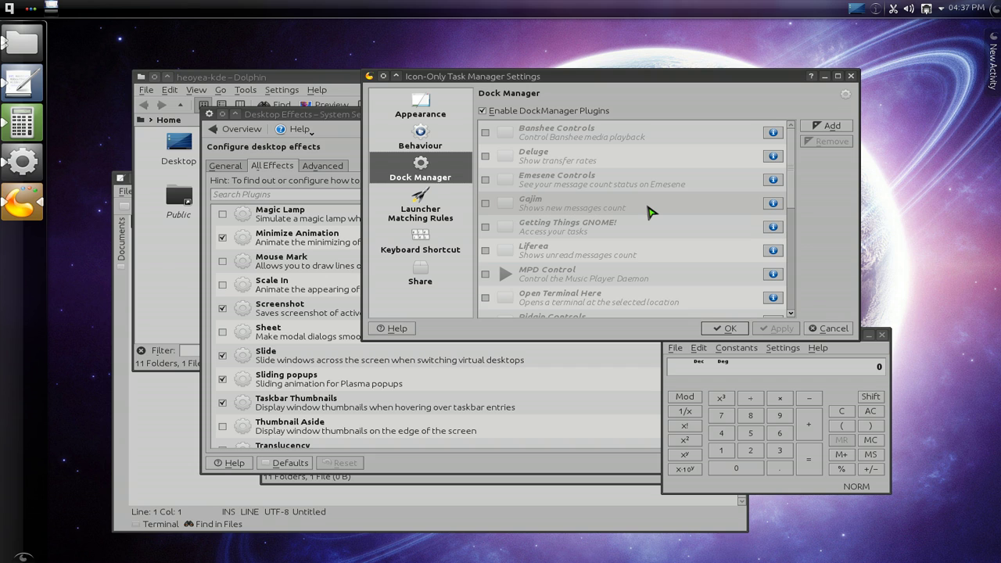
pyautogui.scroll(-2, 638, 247)
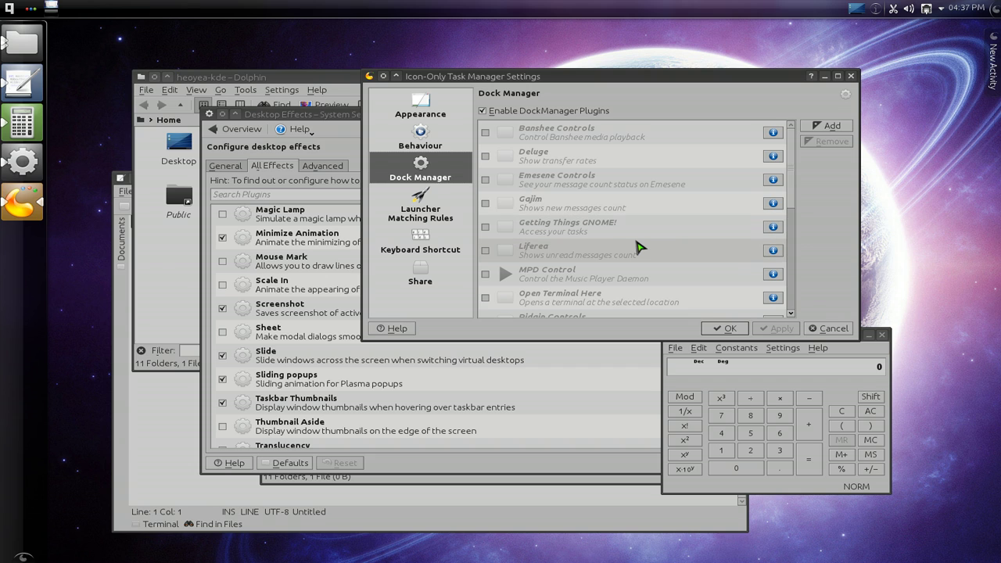
pyautogui.scroll(-2, 637, 247)
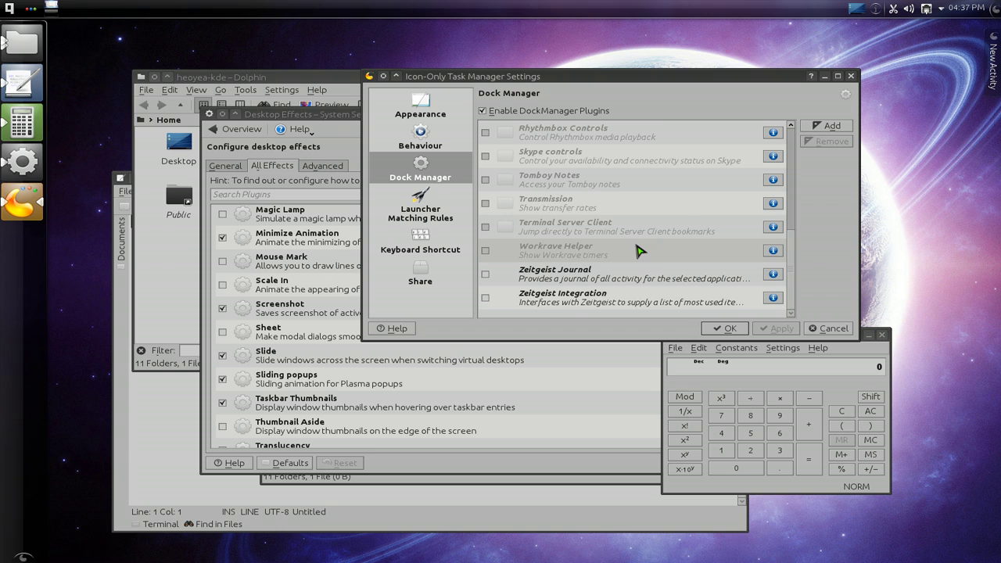
pyautogui.scroll(4, 638, 250)
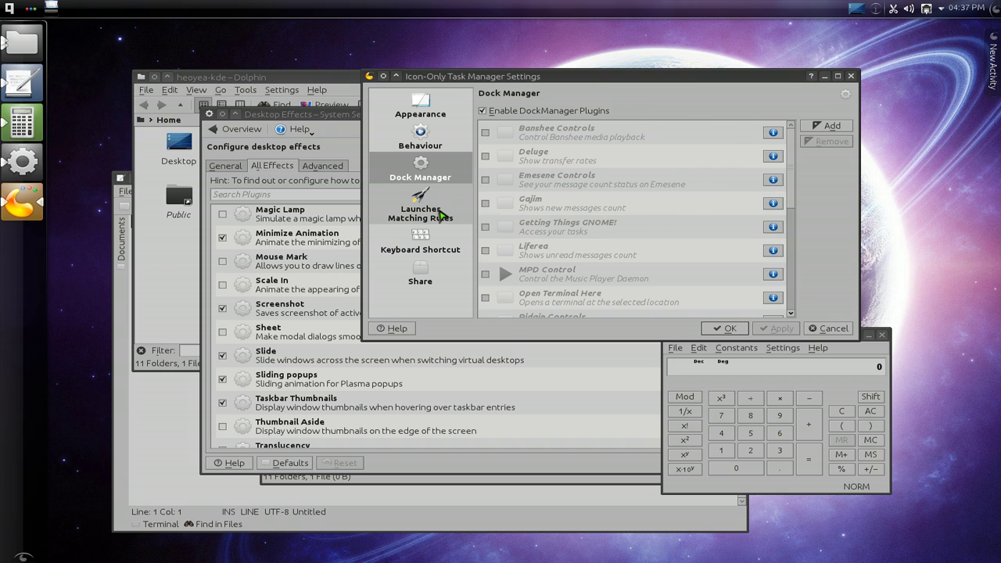
pyautogui.click(440, 214)
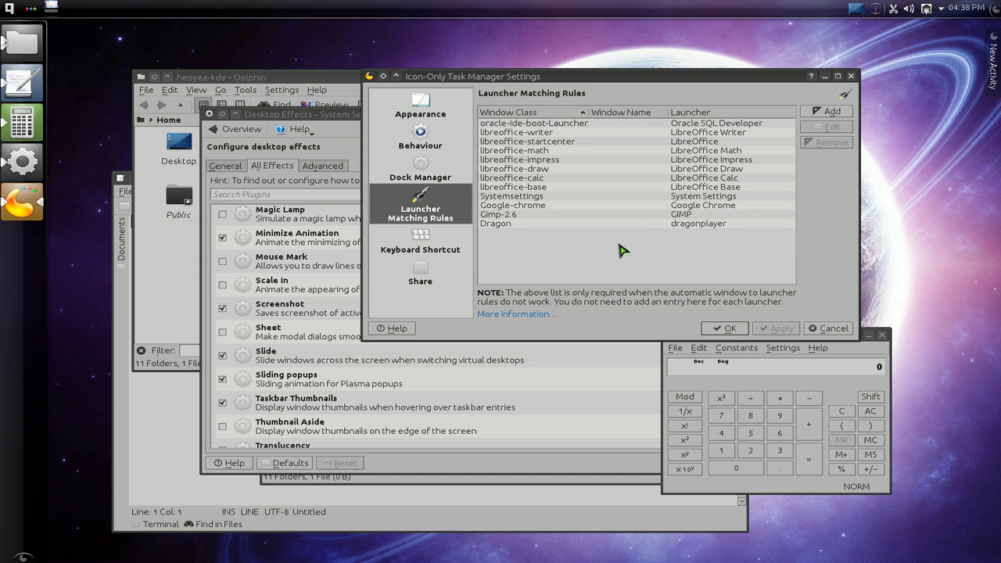
pyautogui.click(436, 246)
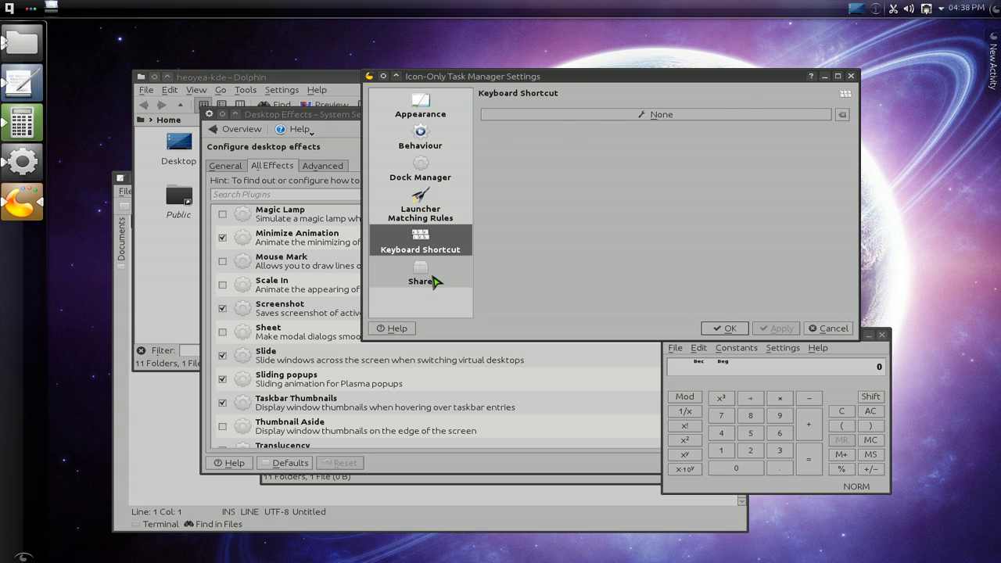
pyautogui.click(434, 281)
pyautogui.click(442, 108)
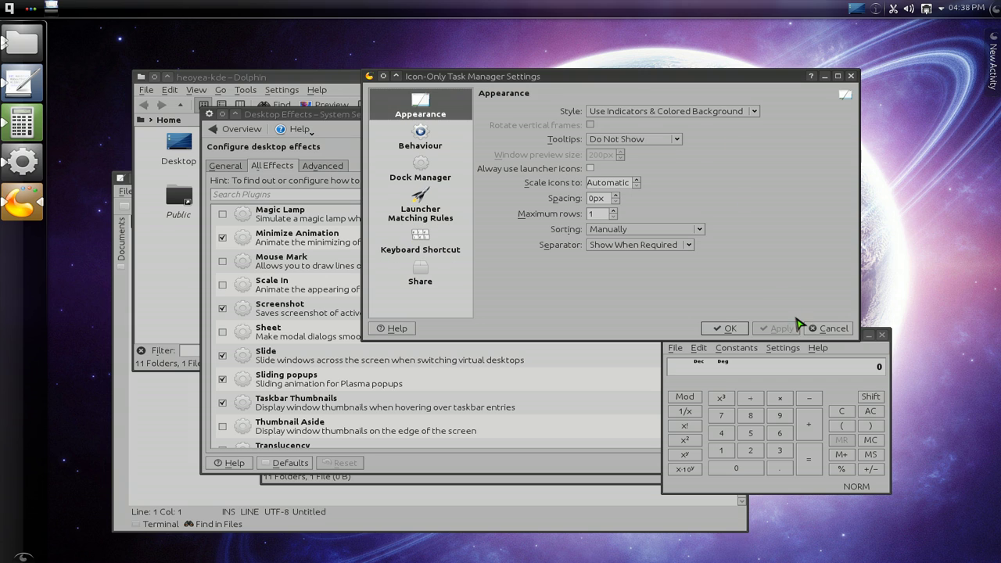
pyautogui.click(817, 328)
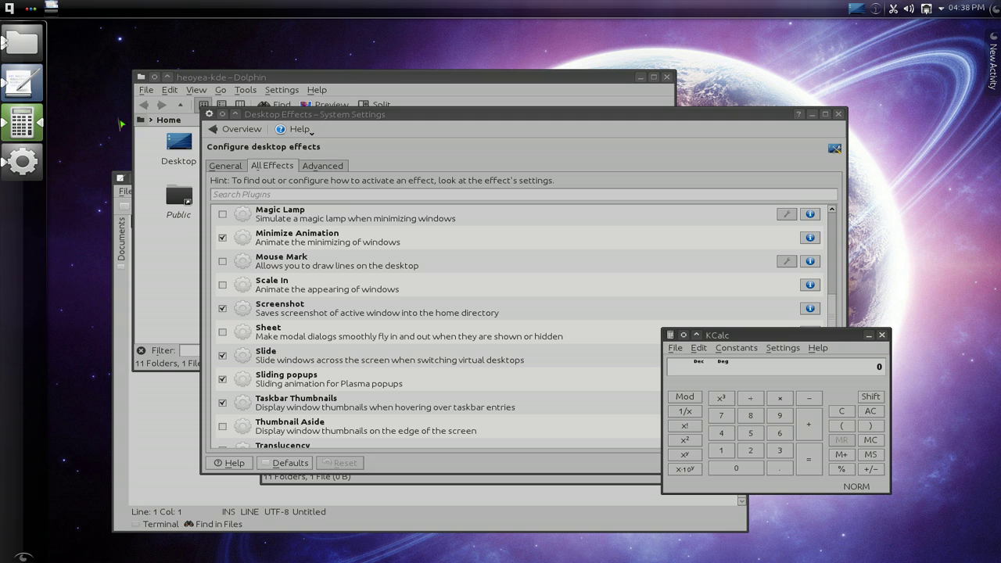
# Move the KCalc window slightly aside and make its dock entry show a launcher when not running.
pyautogui.moveTo(759, 347); pyautogui.dragTo(789, 344)
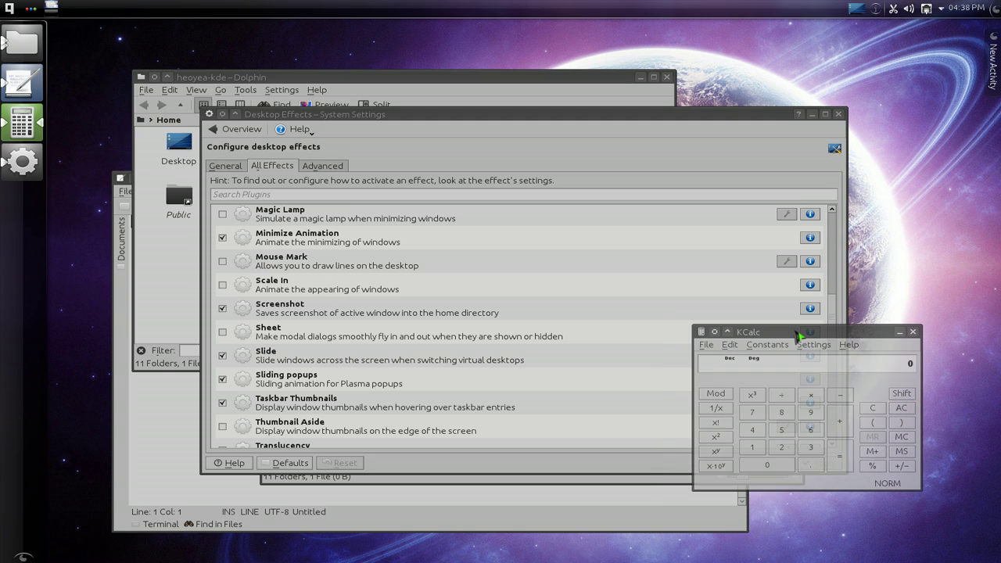
pyautogui.rightClick(26, 122)
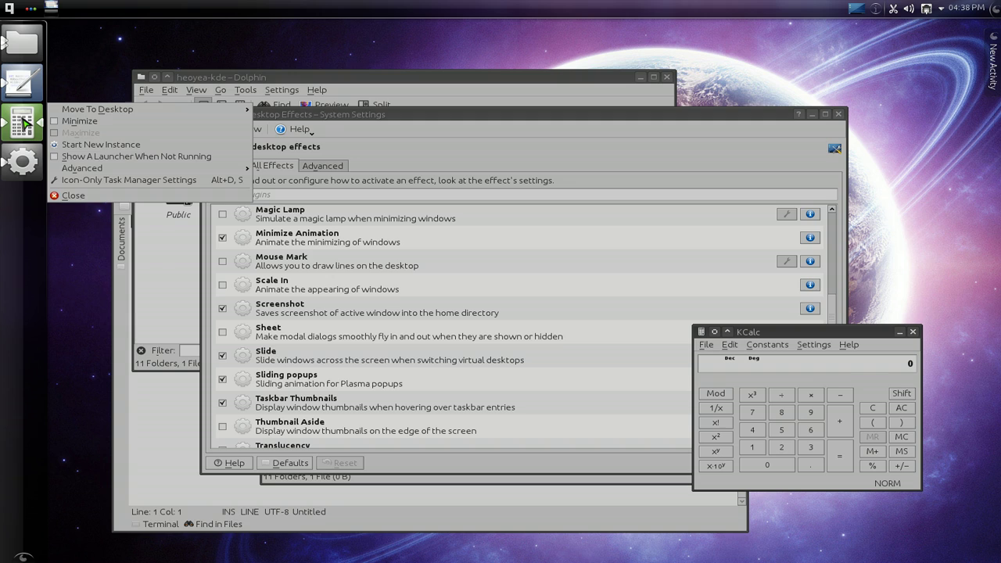
pyautogui.click(55, 156)
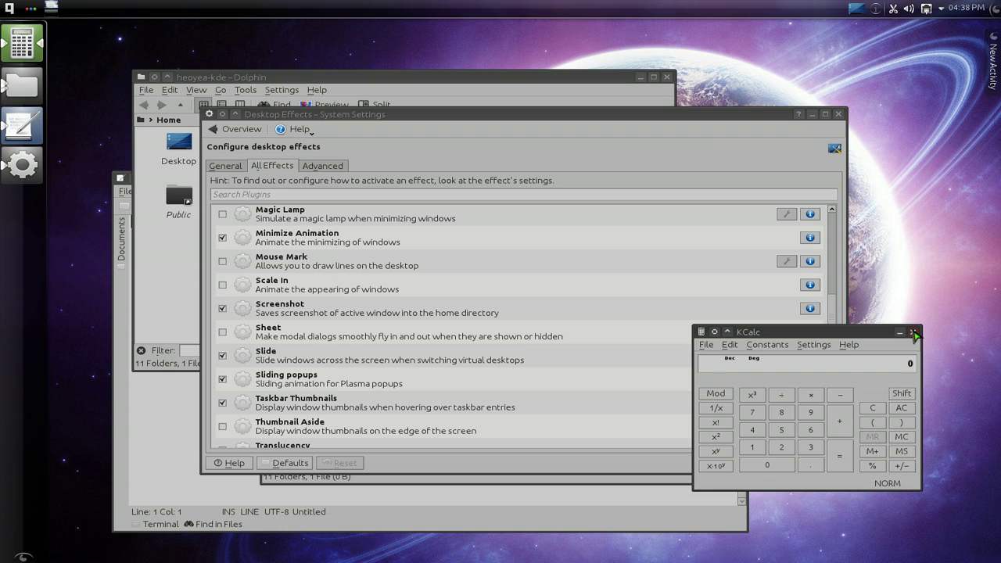
# Test the KCalc launcher by closing KCalc, starting it from the dock and closing it again.
pyautogui.click(912, 331)
pyautogui.click(21, 47)
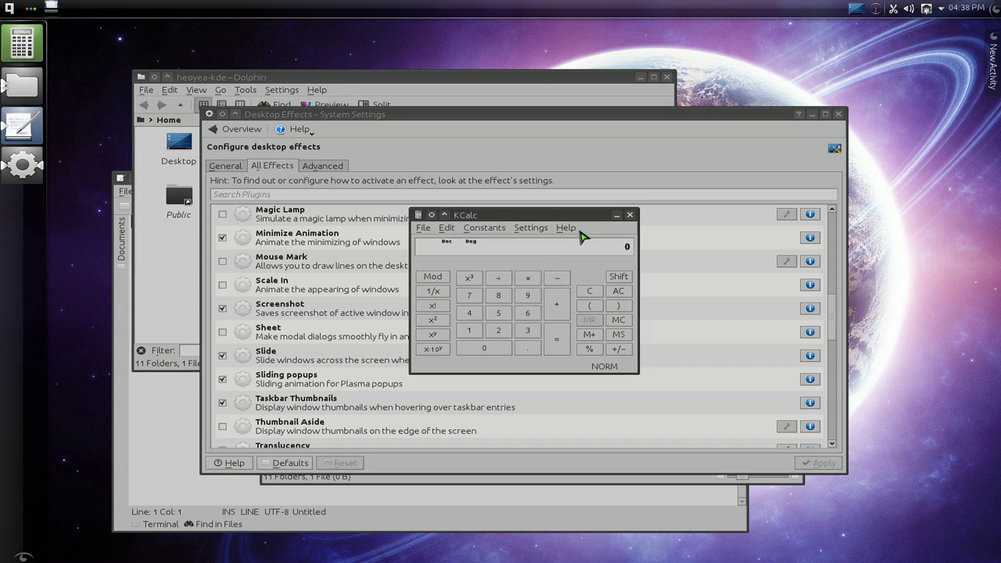
pyautogui.click(630, 215)
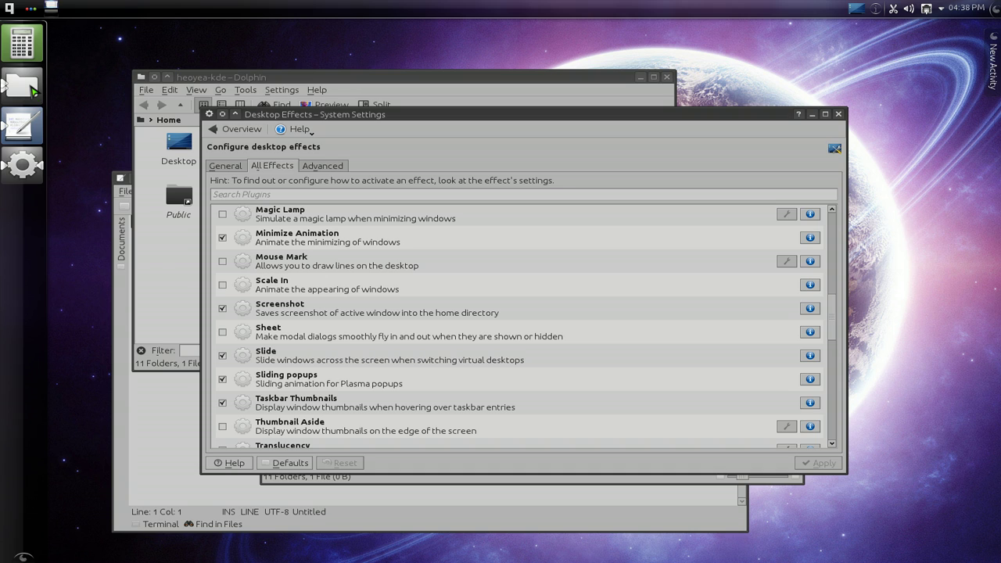
# Examine the window options offered for the Dolphin group and the text editor in the dock without choosing any.
pyautogui.rightClick(32, 90)
pyautogui.moveTo(81, 86)
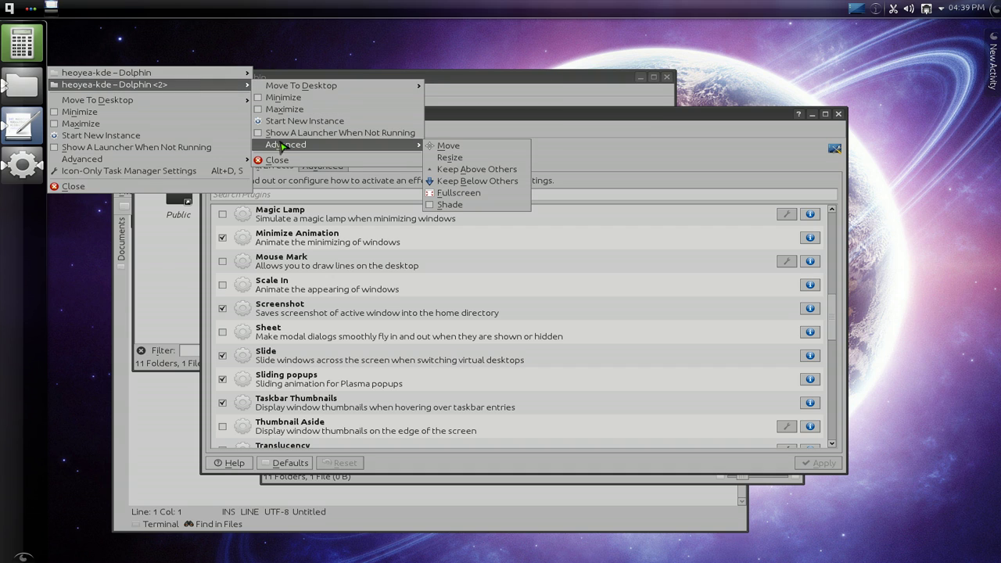
pyautogui.rightClick(32, 119)
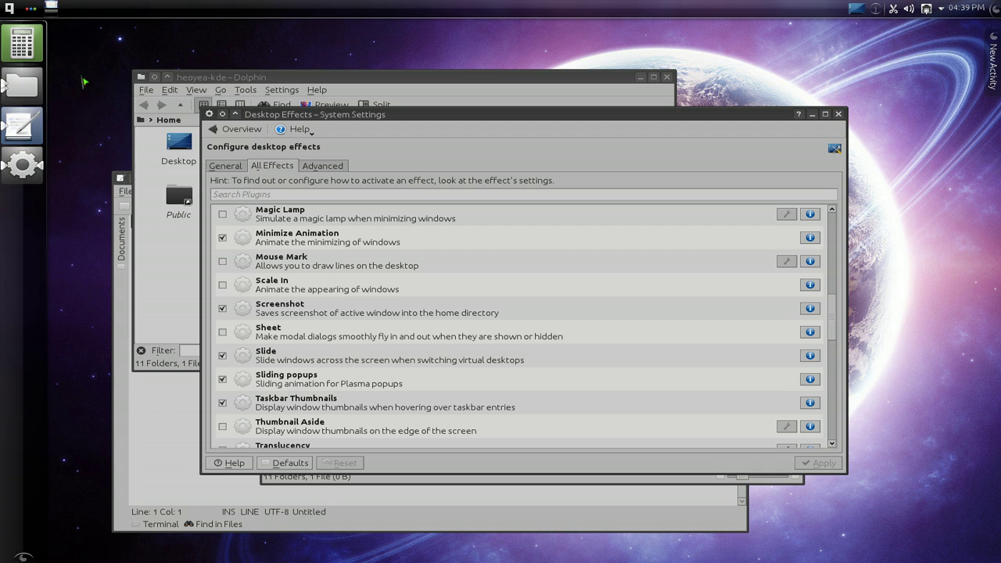
pyautogui.rightClick(32, 121)
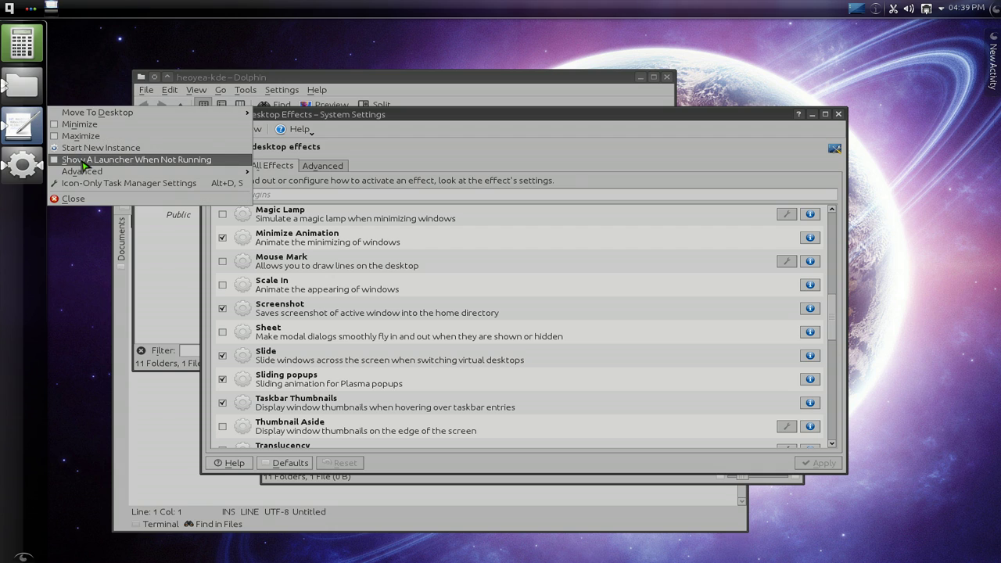
pyautogui.click(90, 75)
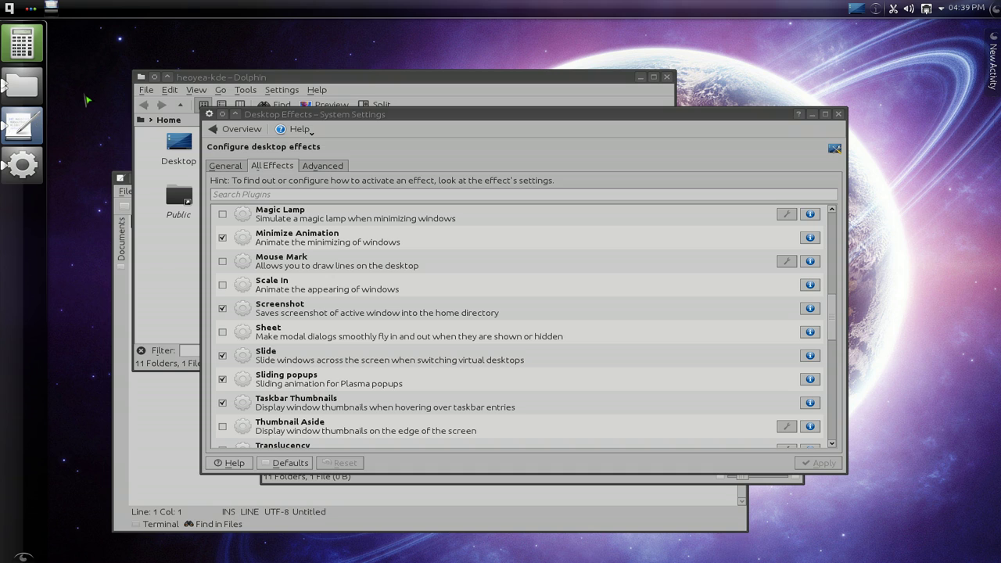
# Find and launch the Amarok audio player through the run dialog.
pyautogui.hotkey('alt', 'F2')
pyautogui.write('ama')
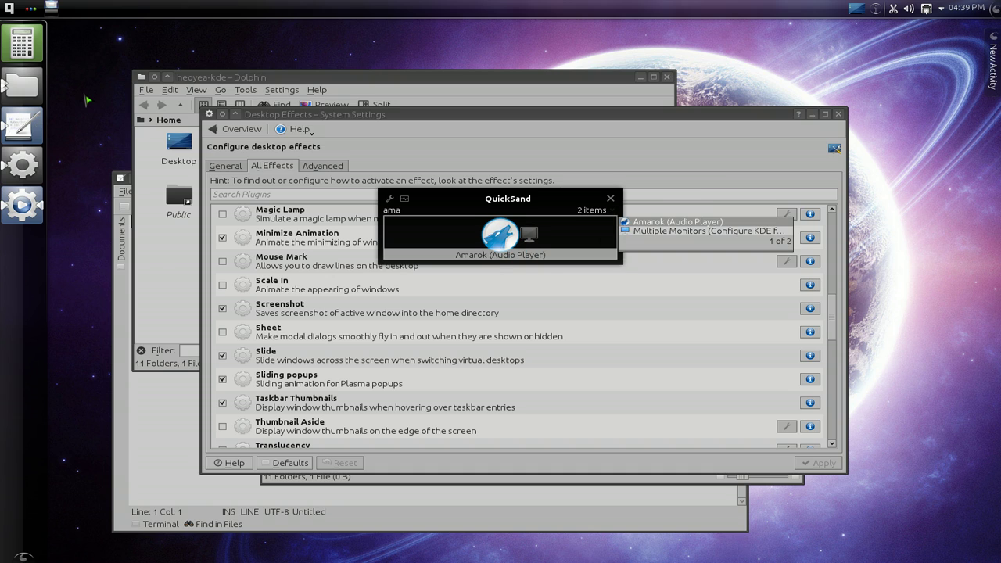
pyautogui.press('Return')
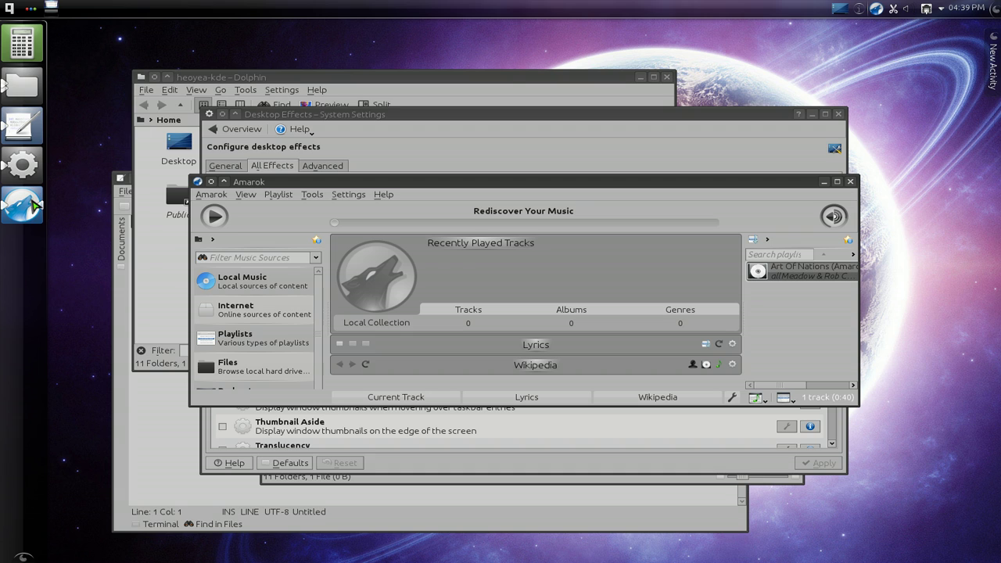
# Set the Icon-Only Task Manager's tooltips to Show Immediately and accept the settings.
pyautogui.rightClick(35, 205)
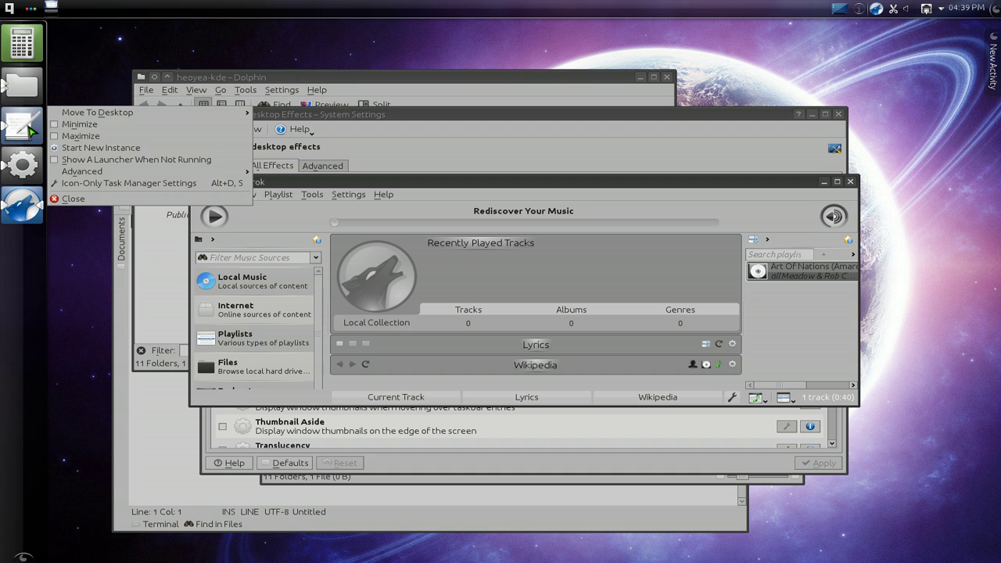
pyautogui.click(123, 186)
pyautogui.click(619, 226)
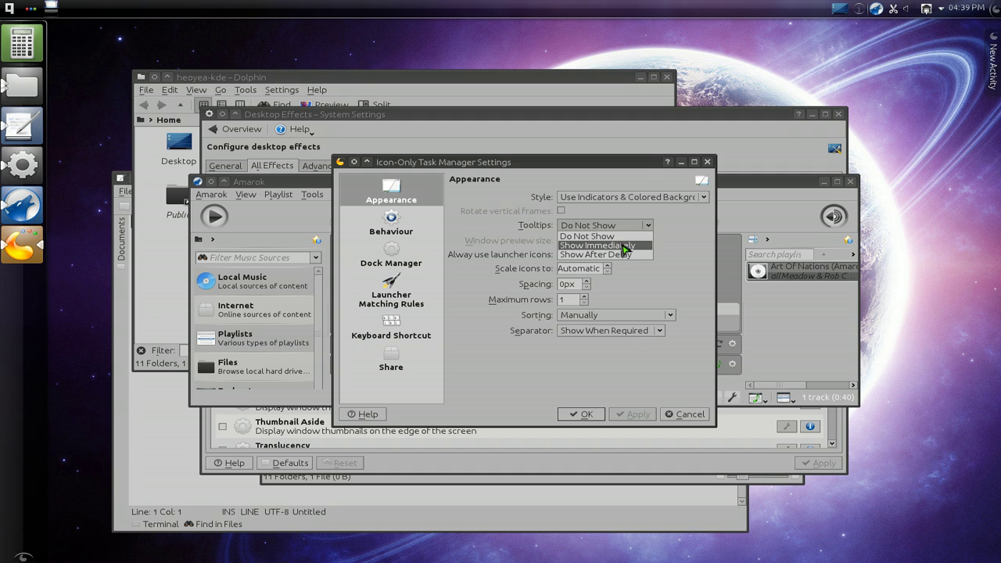
pyautogui.click(624, 248)
pyautogui.click(576, 417)
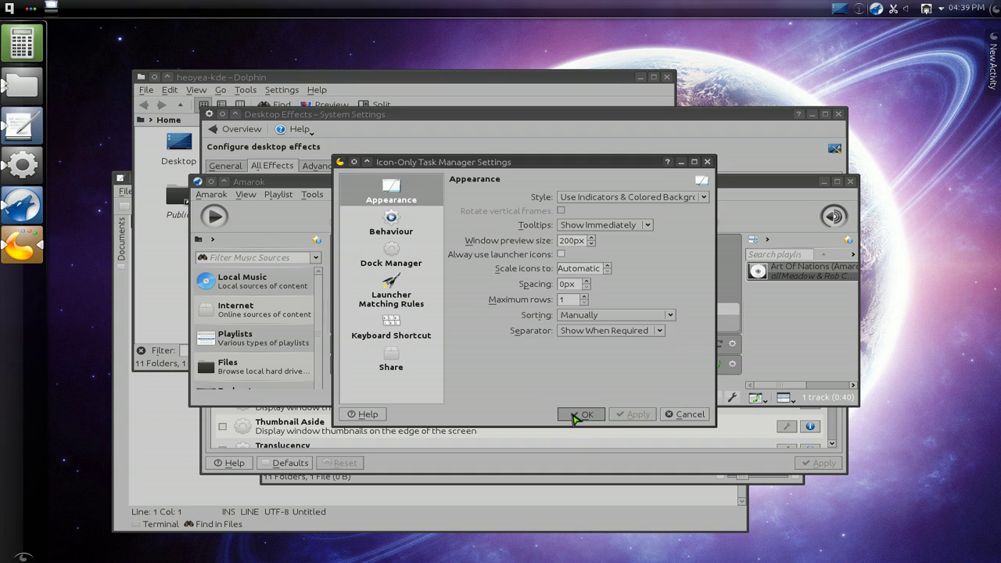
# Try the play, next-track and pause controls in Amarok's dock tooltip, and quit Amarok.
pyautogui.moveTo(35, 204)
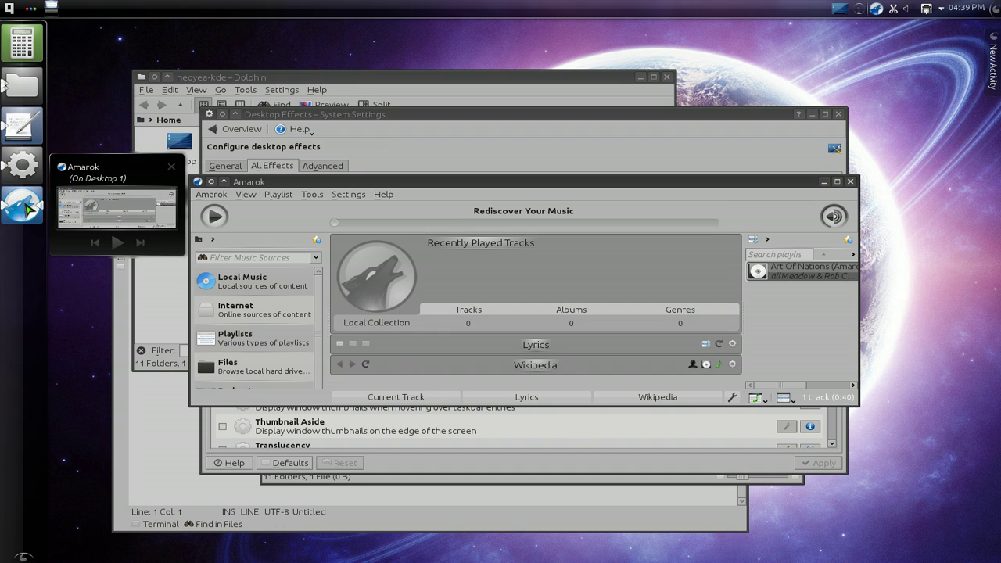
pyautogui.click(118, 243)
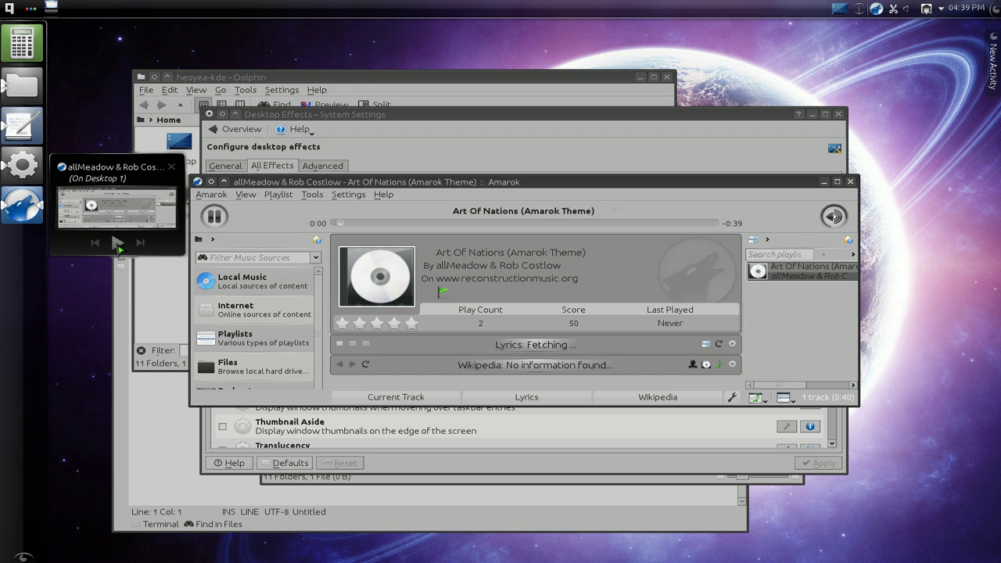
pyautogui.click(140, 246)
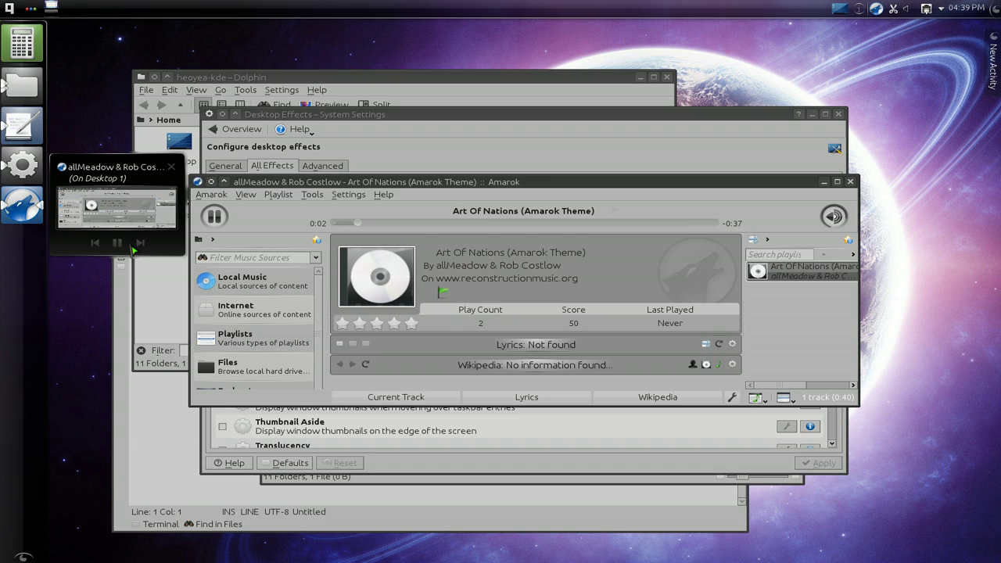
pyautogui.click(118, 244)
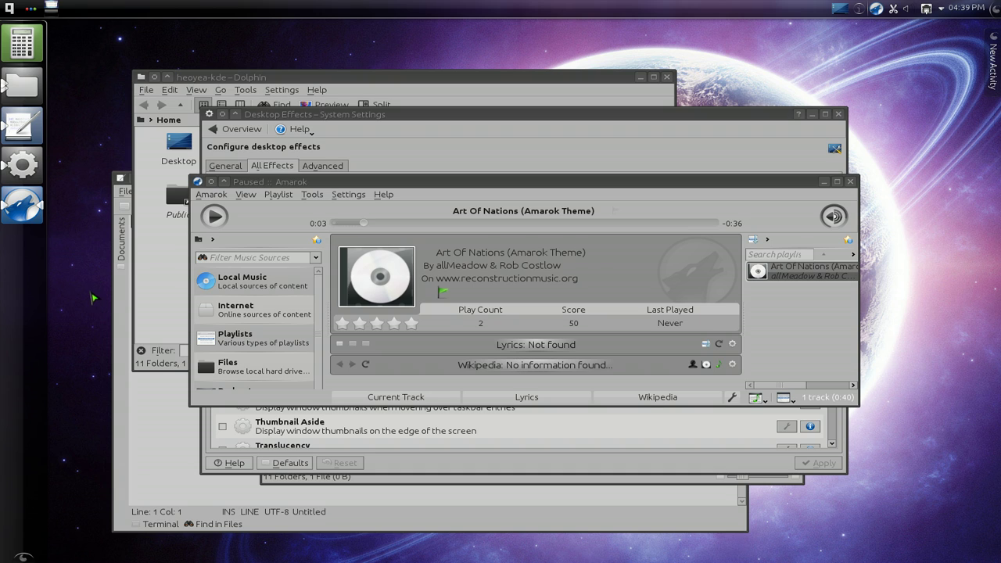
pyautogui.click(211, 194)
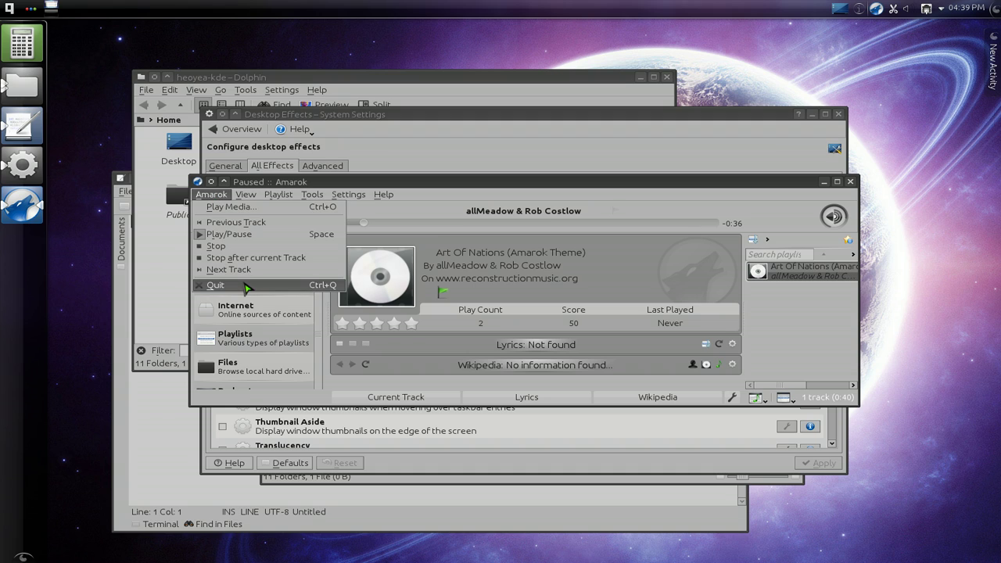
pyautogui.click(246, 287)
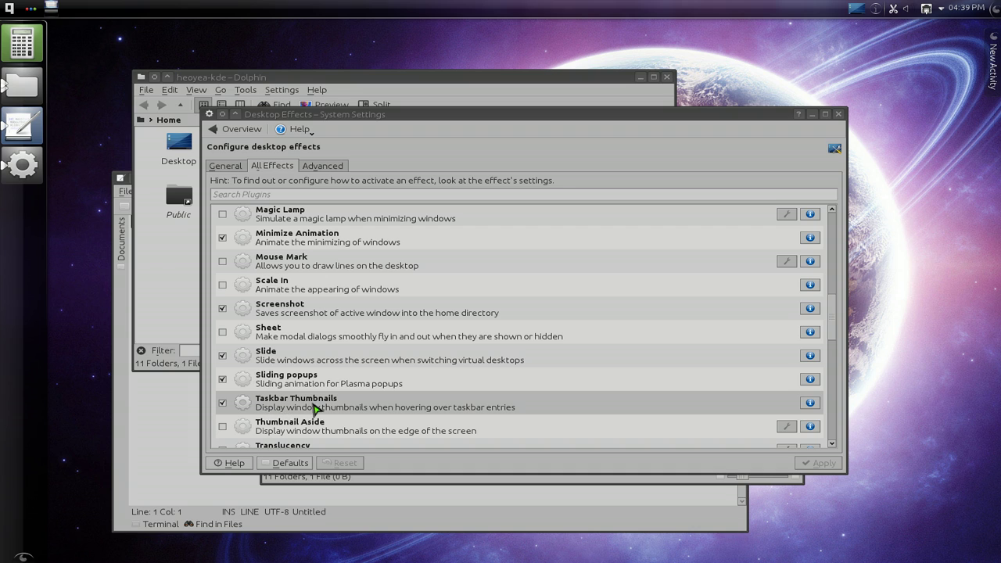
# Present the Dolphin windows from their dock icon, bring the first one to the front and show their thumbnails.
pyautogui.moveTo(22, 94)
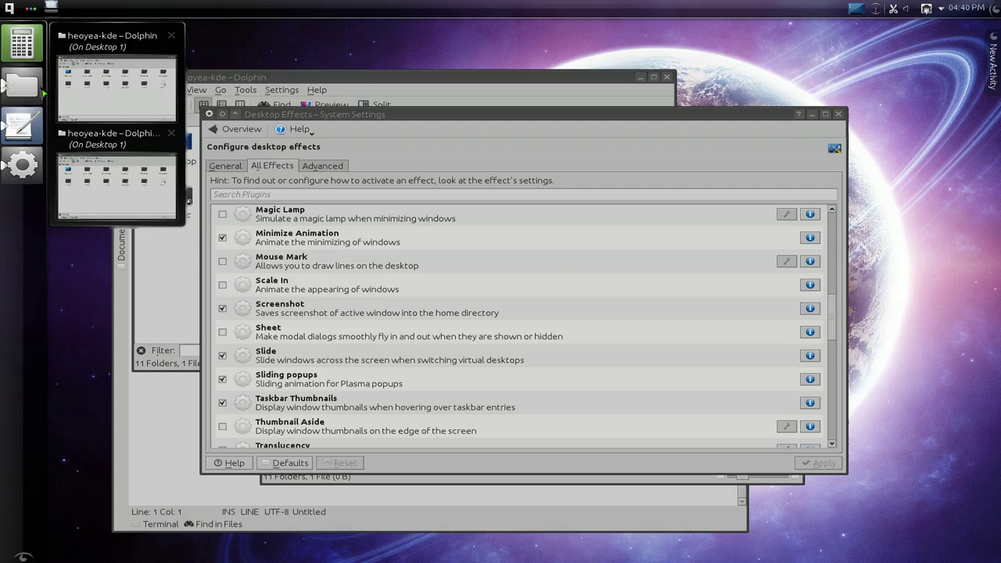
pyautogui.click(24, 88)
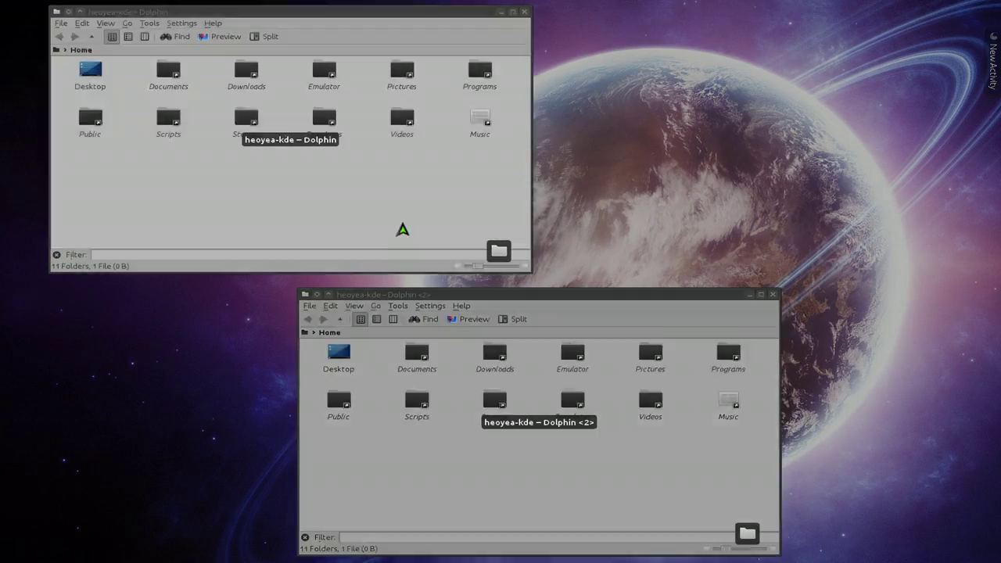
pyautogui.click(402, 229)
pyautogui.moveTo(14, 90)
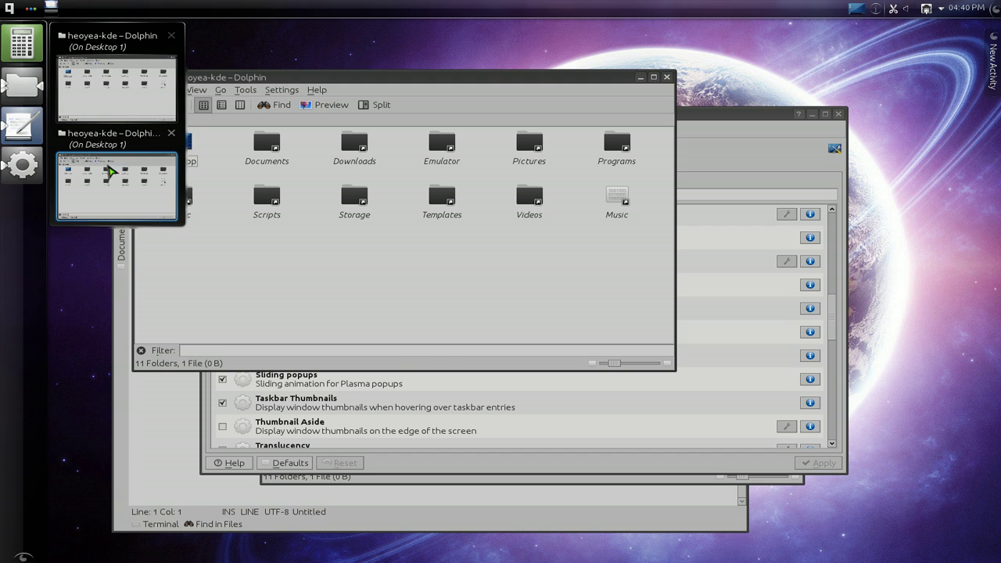
# Minimize and restore both Dolphin windows individually through their thumbnails in the dock tooltip.
pyautogui.click(112, 107)
pyautogui.moveTo(20, 87)
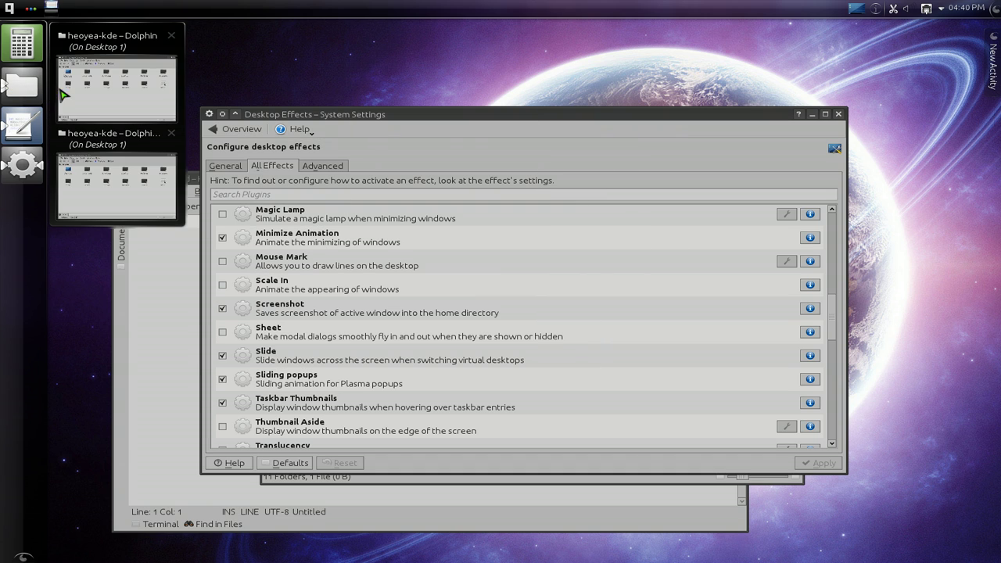
pyautogui.click(86, 77)
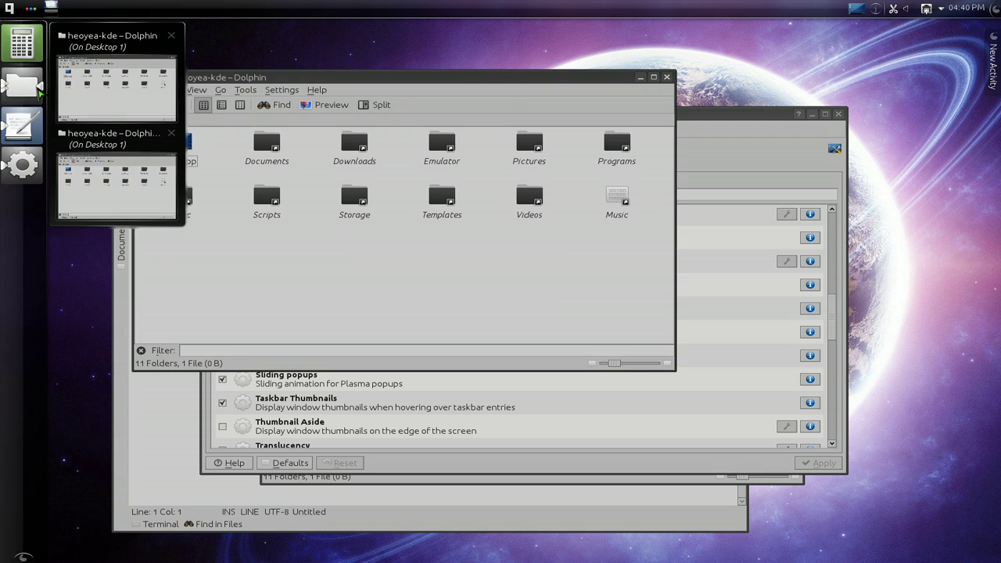
pyautogui.click(125, 188)
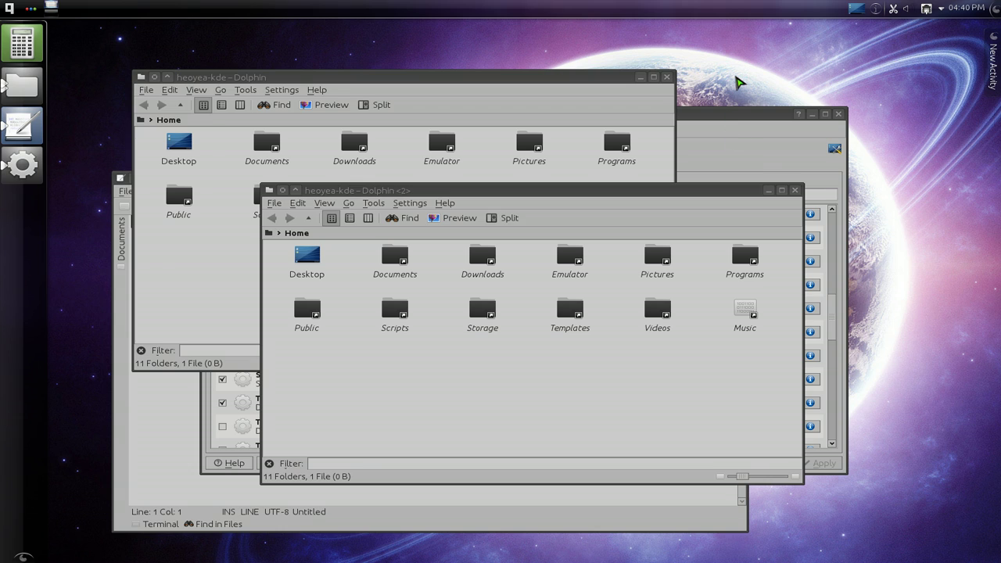
# Find and launch the rekonq web browser through the run dialog, and maximize its window.
pyautogui.hotkey('alt', 'F2')
pyautogui.write('dragon')
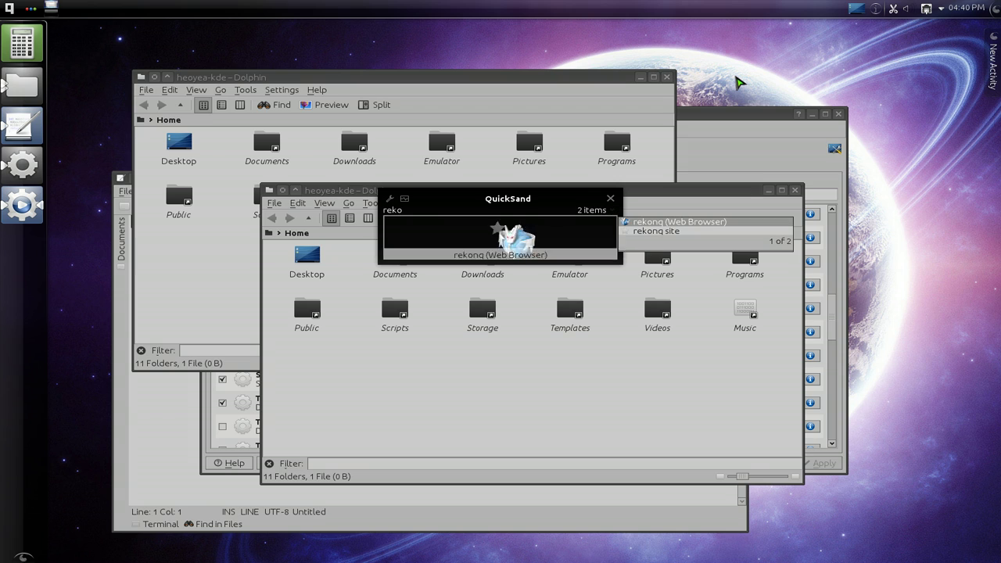
pyautogui.press('Return')
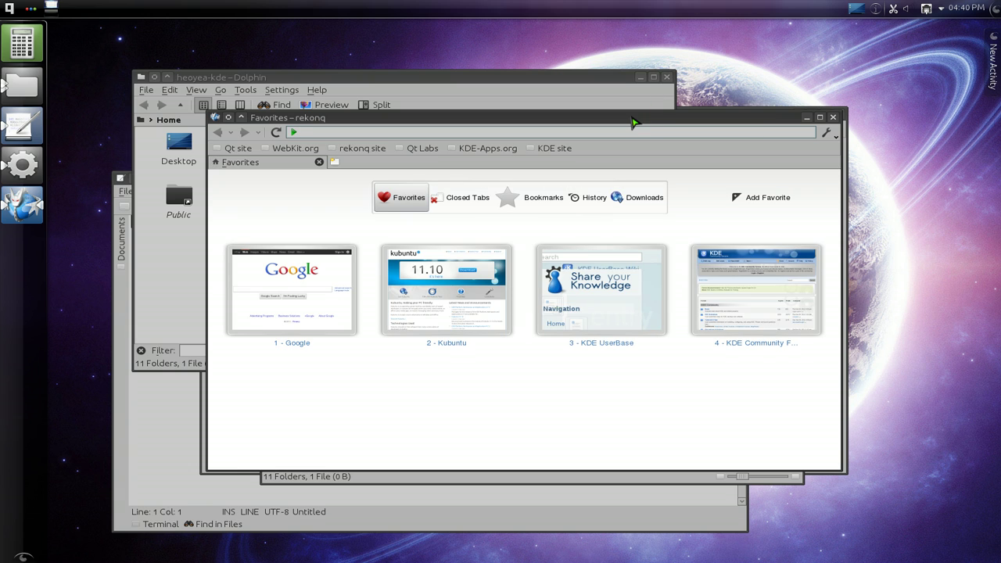
pyautogui.doubleClick(633, 120)
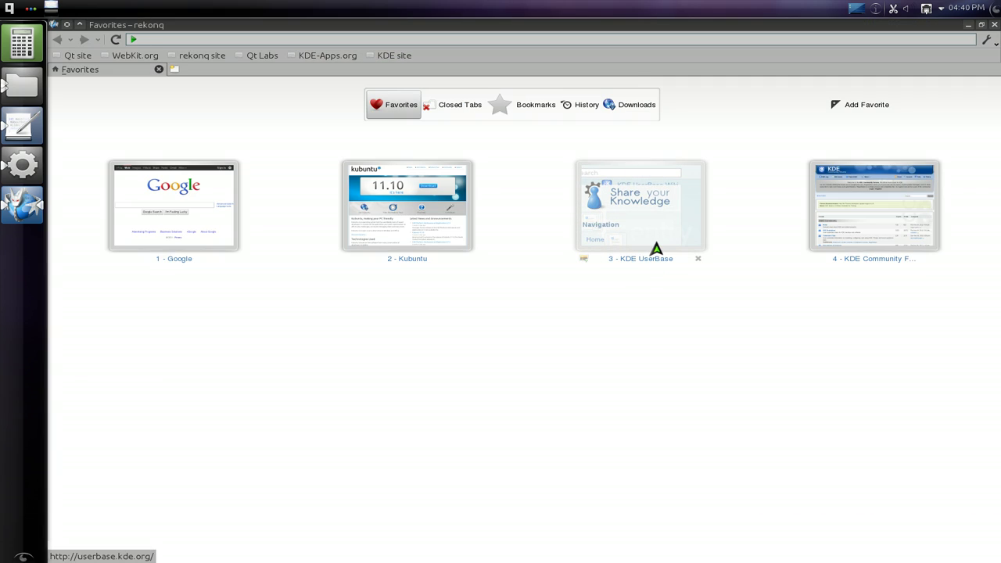
# Tile rekonq on the right half of the screen and the second Dolphin window on the left half, and return both to floating windows.
pyautogui.moveTo(795, 28); pyautogui.dragTo(998, 177)
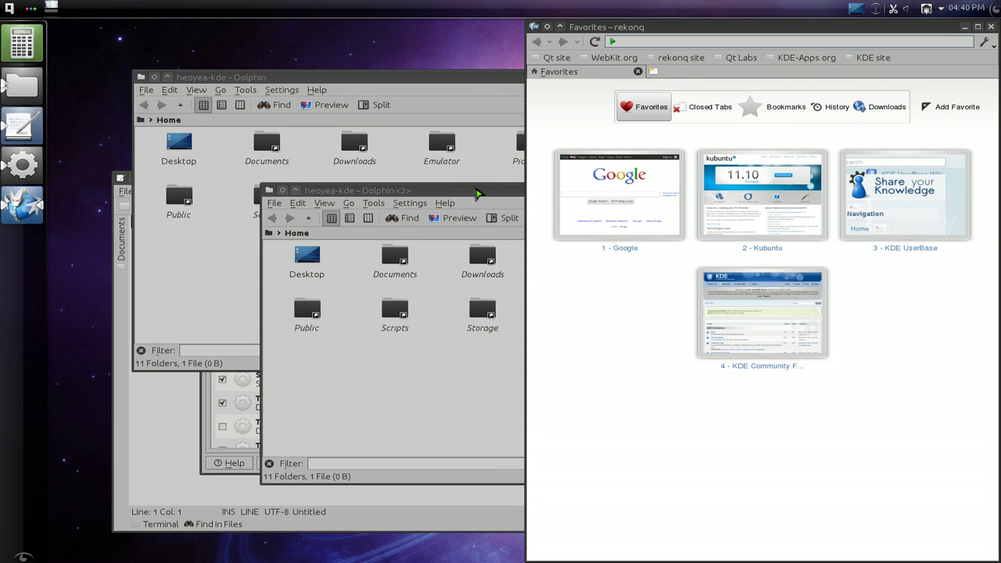
pyautogui.moveTo(479, 193); pyautogui.dragTo(2, 262)
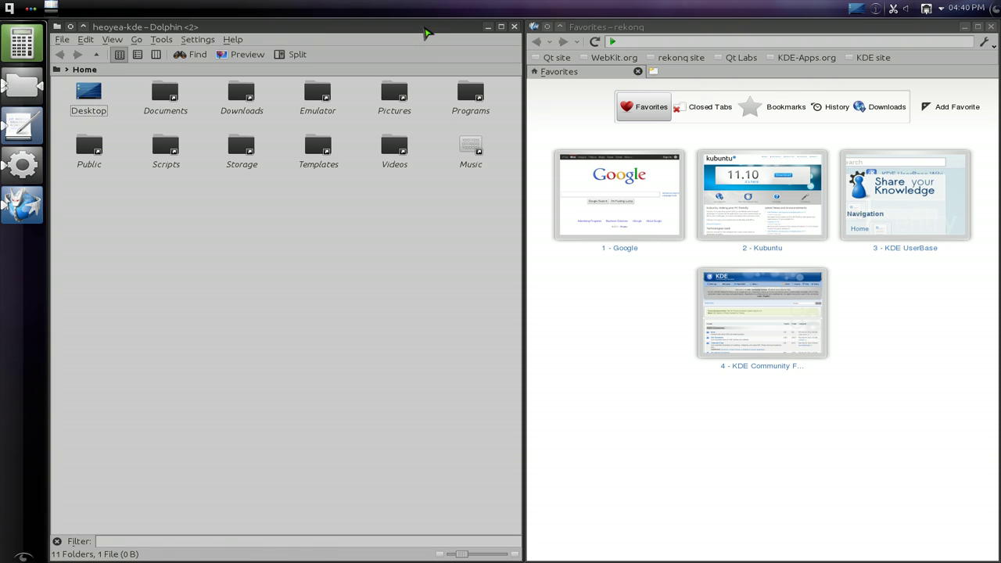
pyautogui.moveTo(426, 33); pyautogui.dragTo(530, 168)
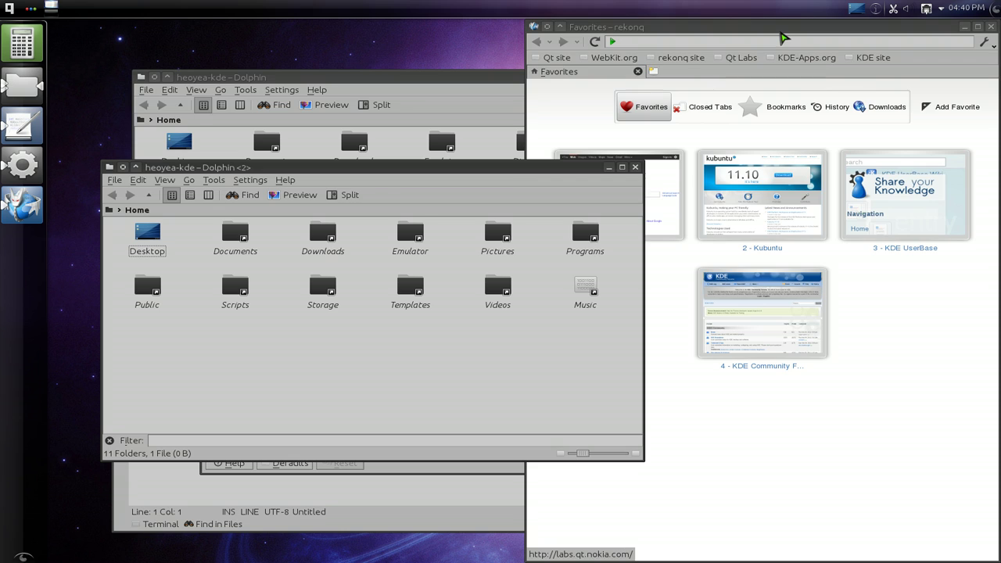
pyautogui.moveTo(782, 38); pyautogui.dragTo(831, 125)
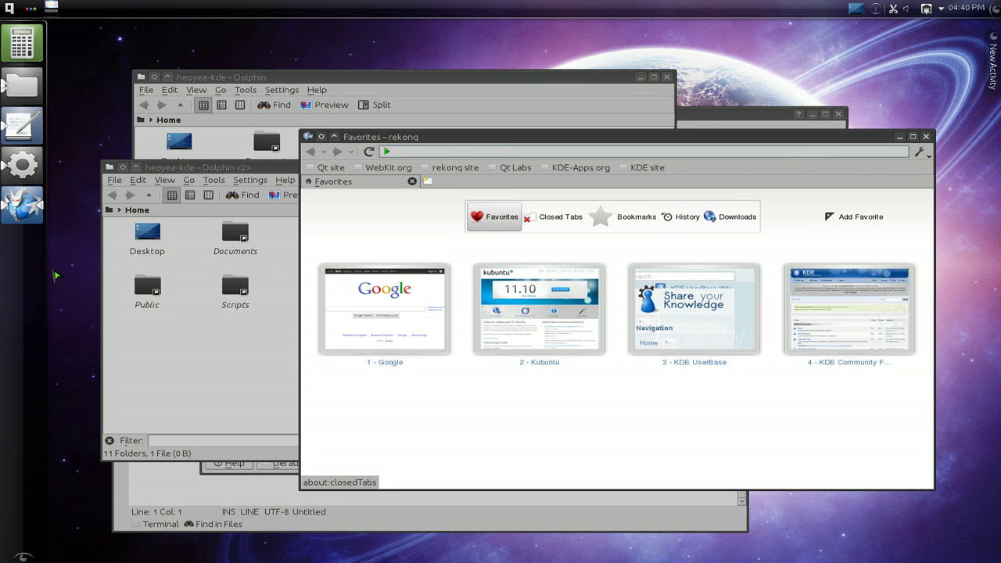
# Maximize rekonq and set the dock panel's visibility to Auto-hide.
pyautogui.doubleClick(448, 141)
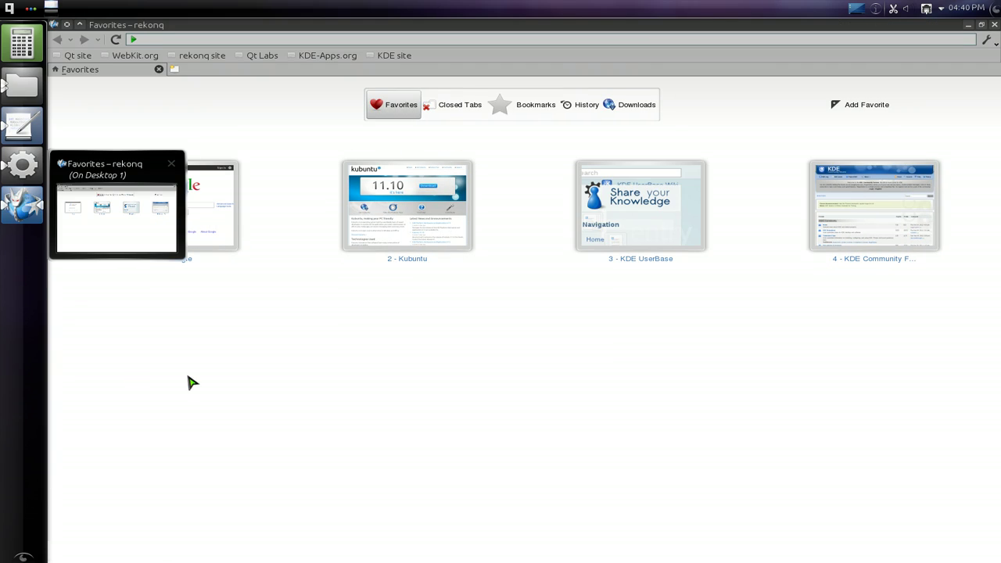
pyautogui.rightClick(23, 362)
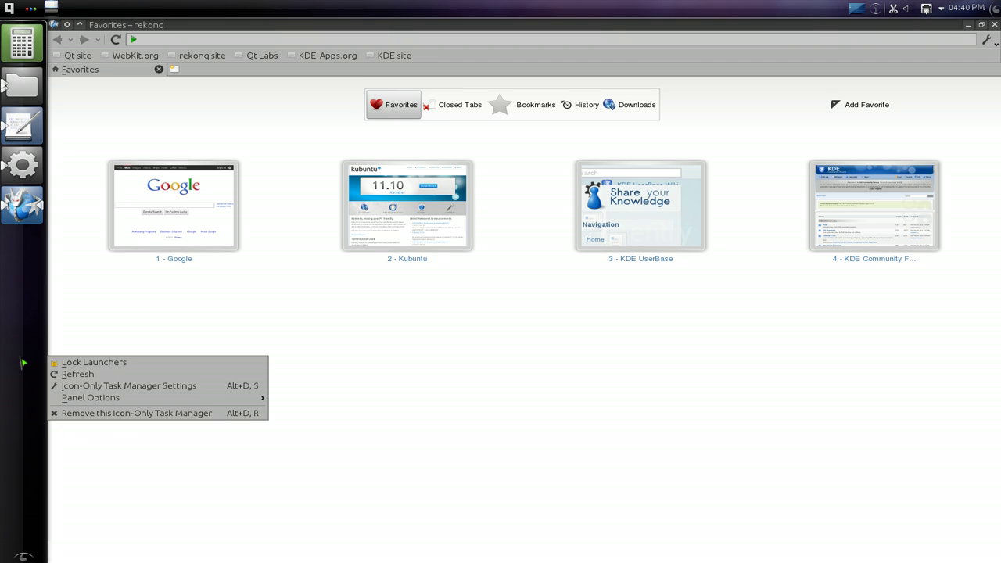
pyautogui.click(117, 323)
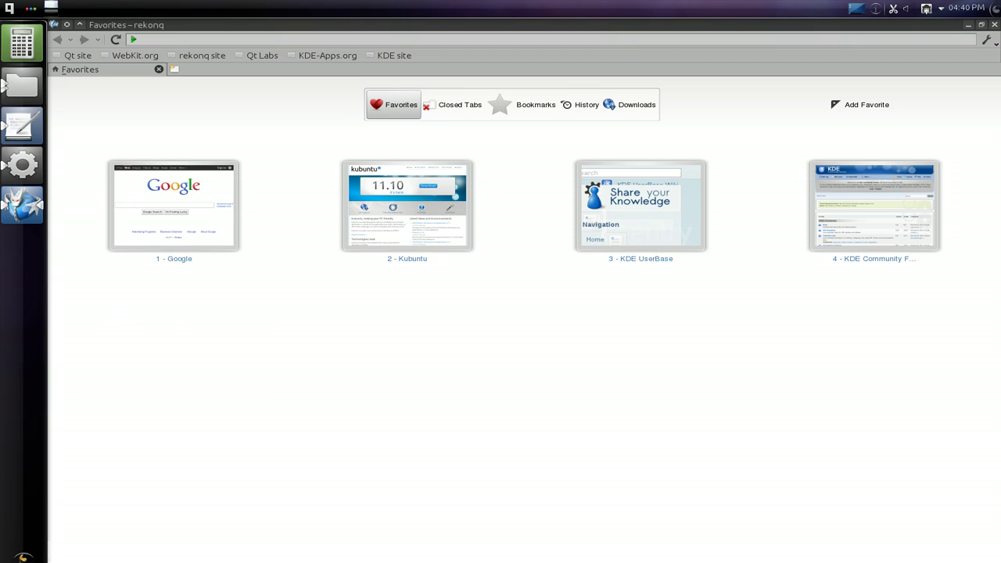
pyautogui.click(24, 557)
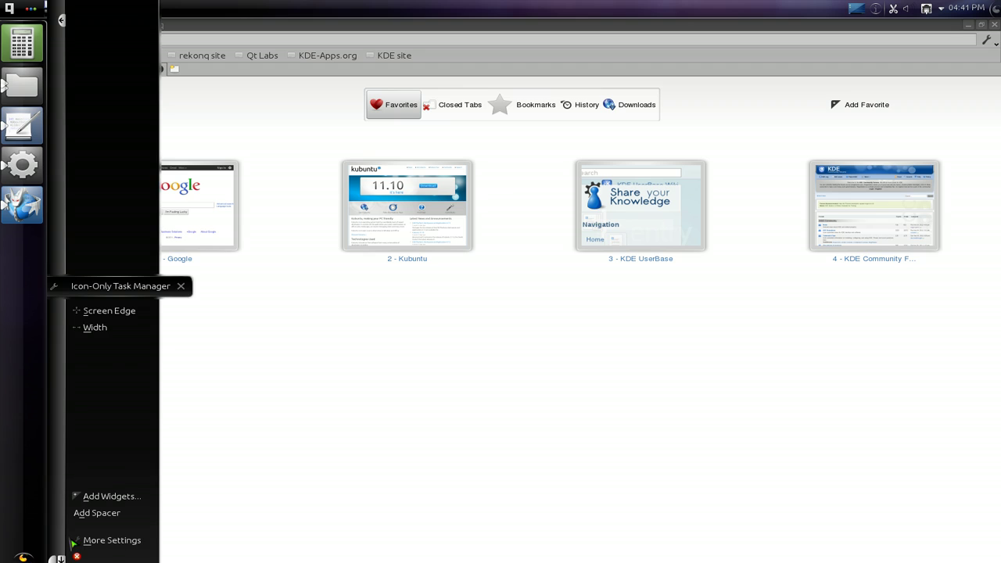
pyautogui.click(108, 540)
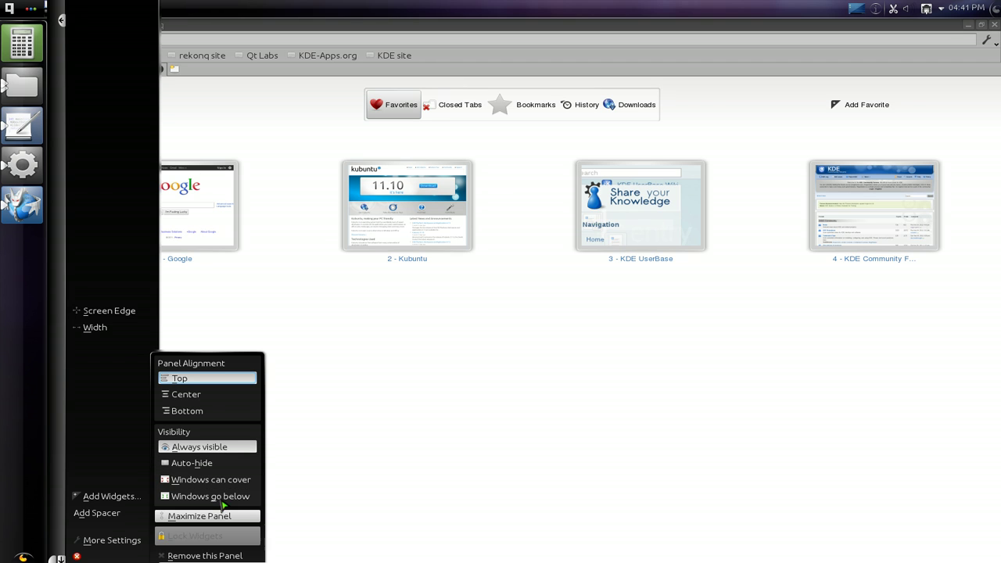
pyautogui.click(217, 467)
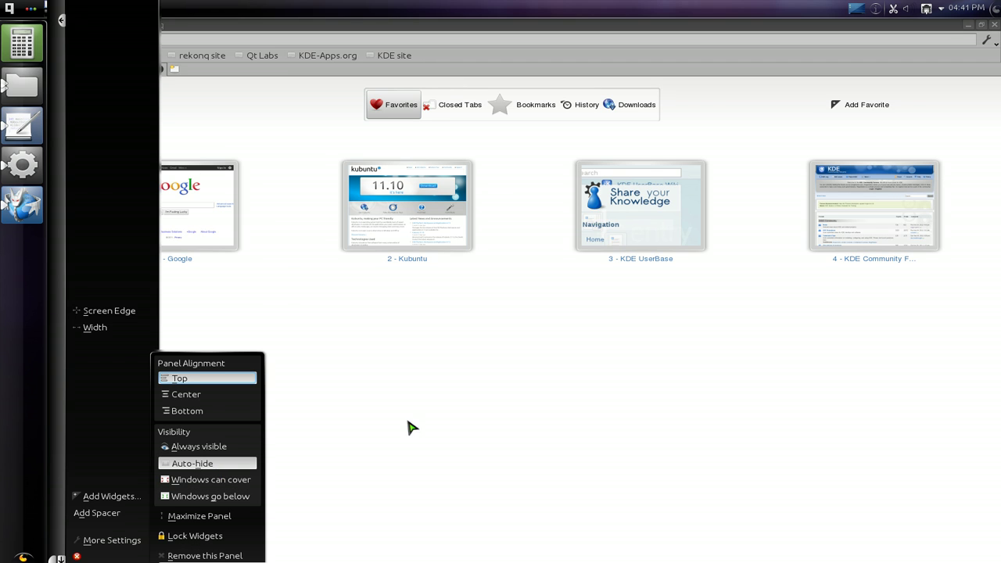
pyautogui.click(449, 410)
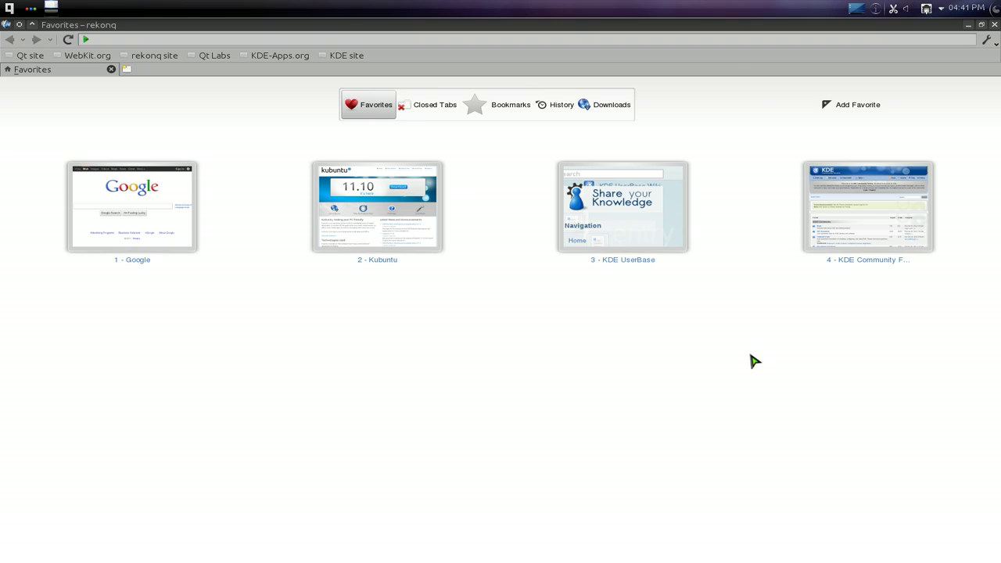
# Reveal the auto-hiding dock over rekonq, close the browser, and reveal the dock again with the Dolphin thumbnails.
pyautogui.moveTo(4, 287)
pyautogui.moveTo(22, 211)
pyautogui.click(993, 24)
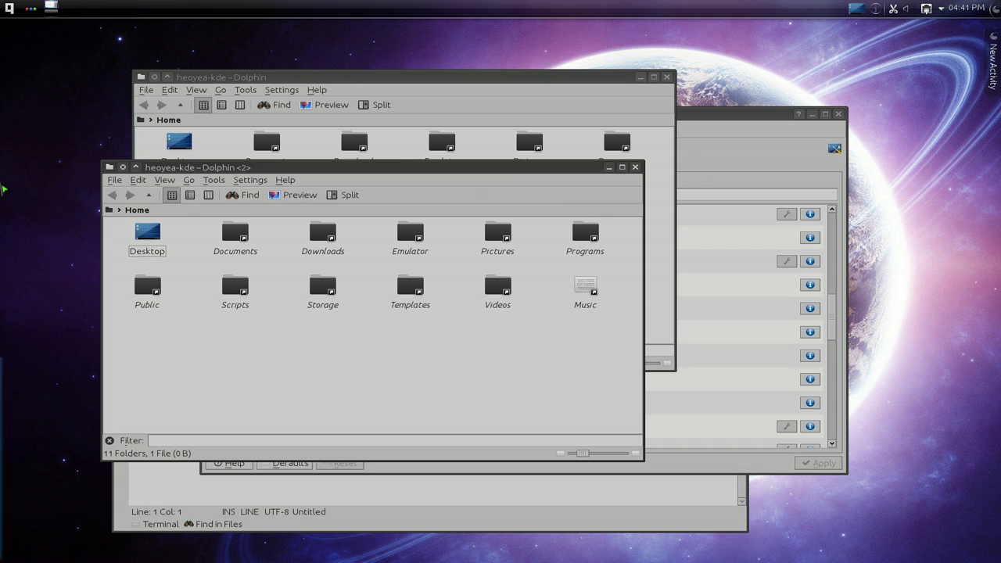
pyautogui.moveTo(29, 115)
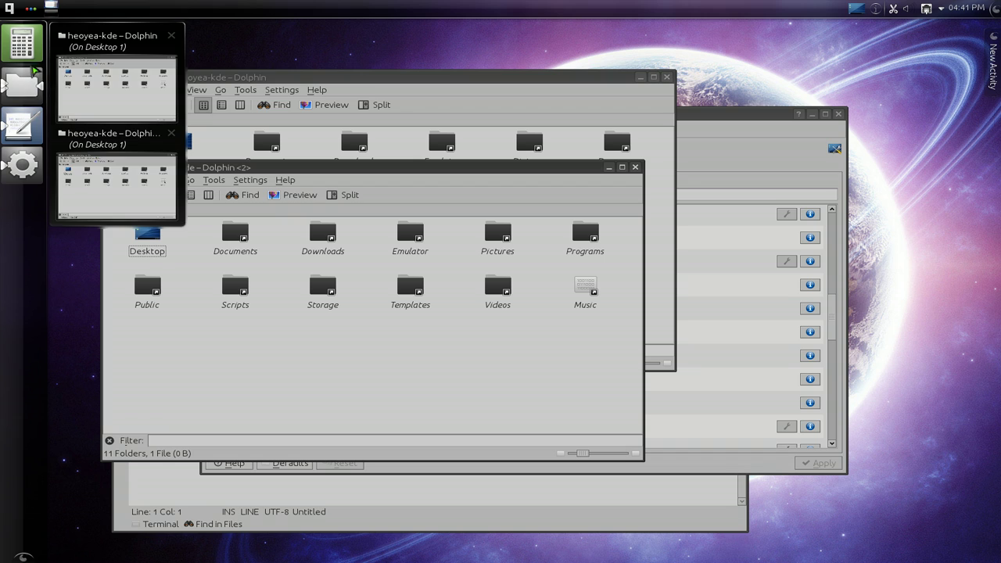
pyautogui.moveTo(31, 92)
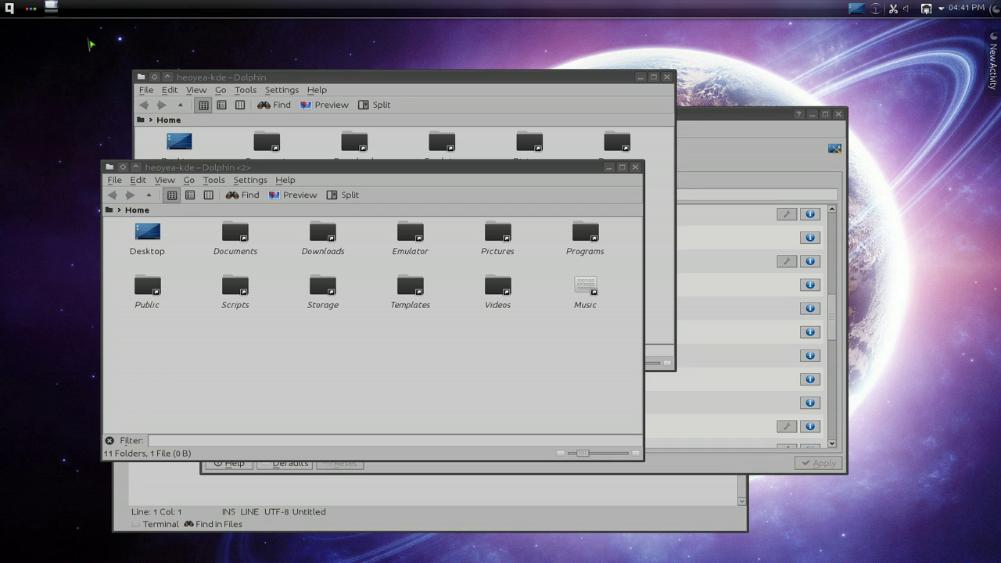
pyautogui.moveTo(4, 160)
# Close both Dolphin windows and the untitled Kate window.
pyautogui.click(633, 168)
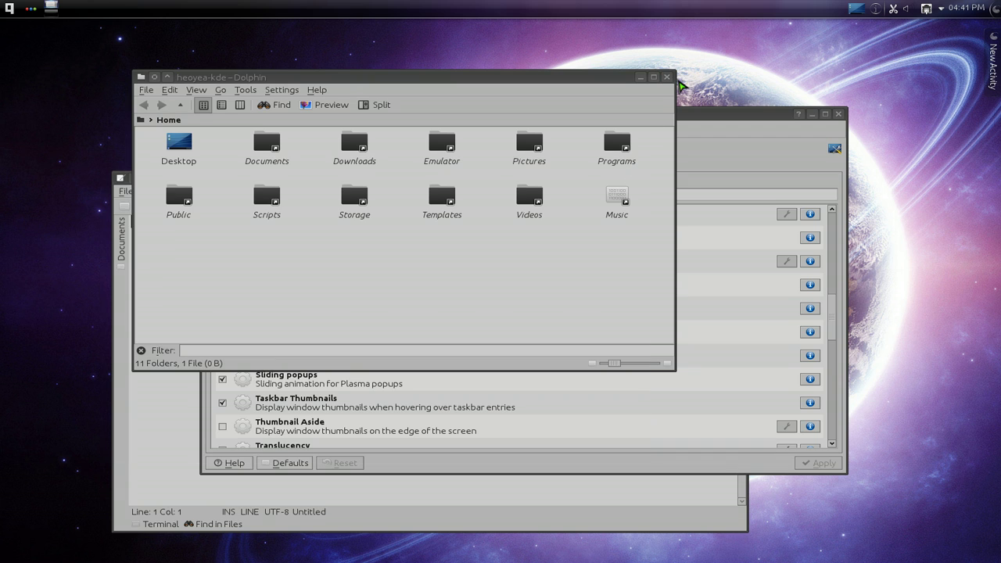
pyautogui.click(666, 79)
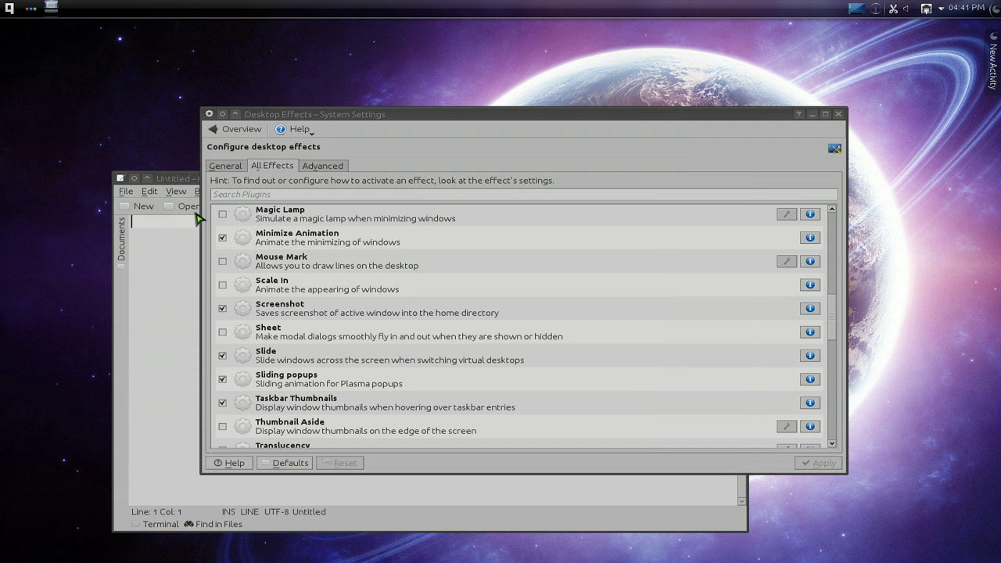
pyautogui.click(164, 251)
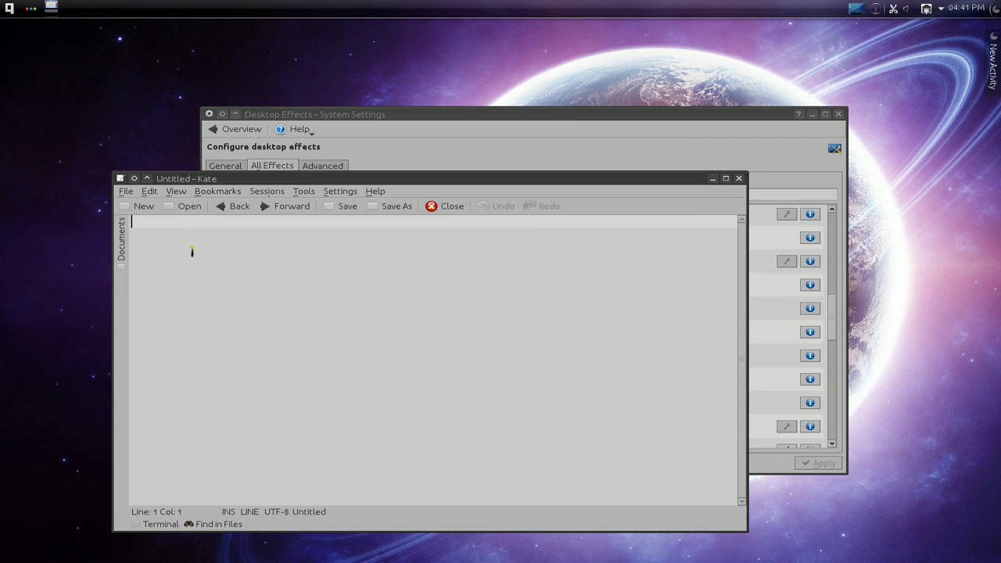
pyautogui.click(741, 181)
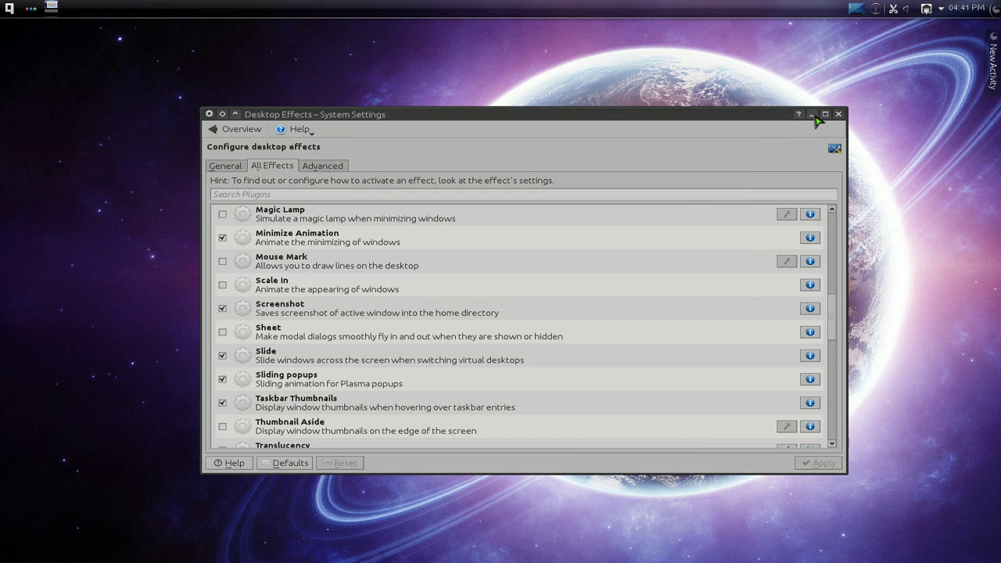